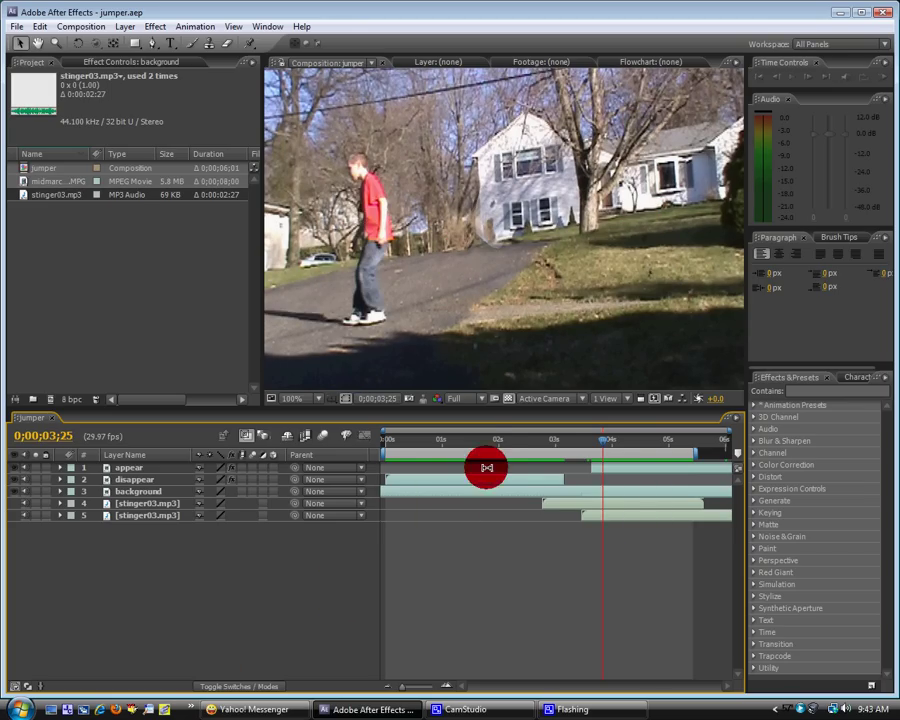
Preview the jumper result, then build a midmarch 026 composition from midmarch 026.MPG and scrub it
click(458, 442)
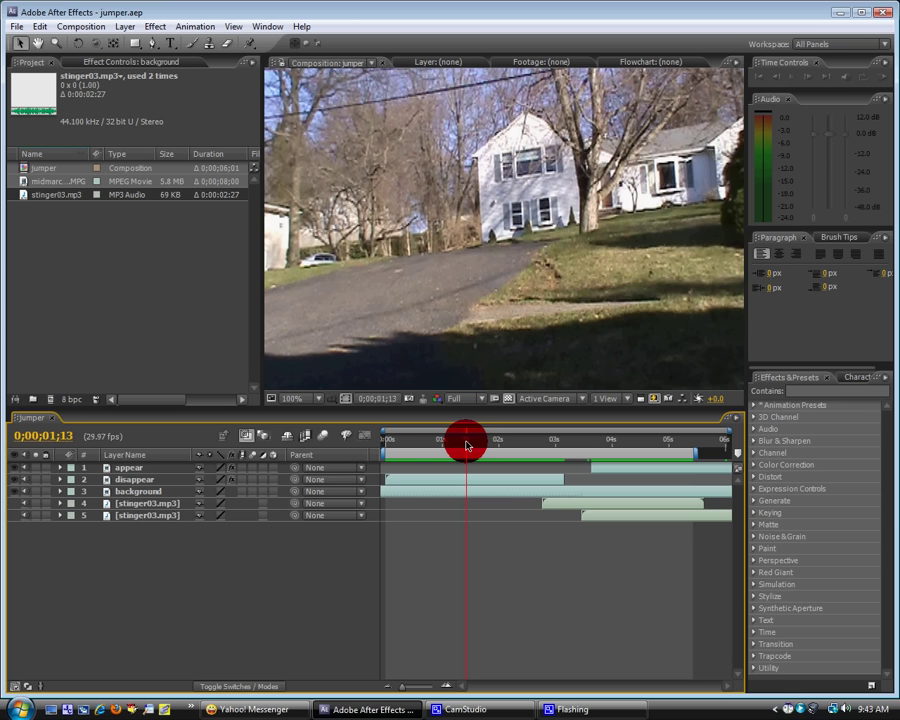
drag(467, 445, 603, 444)
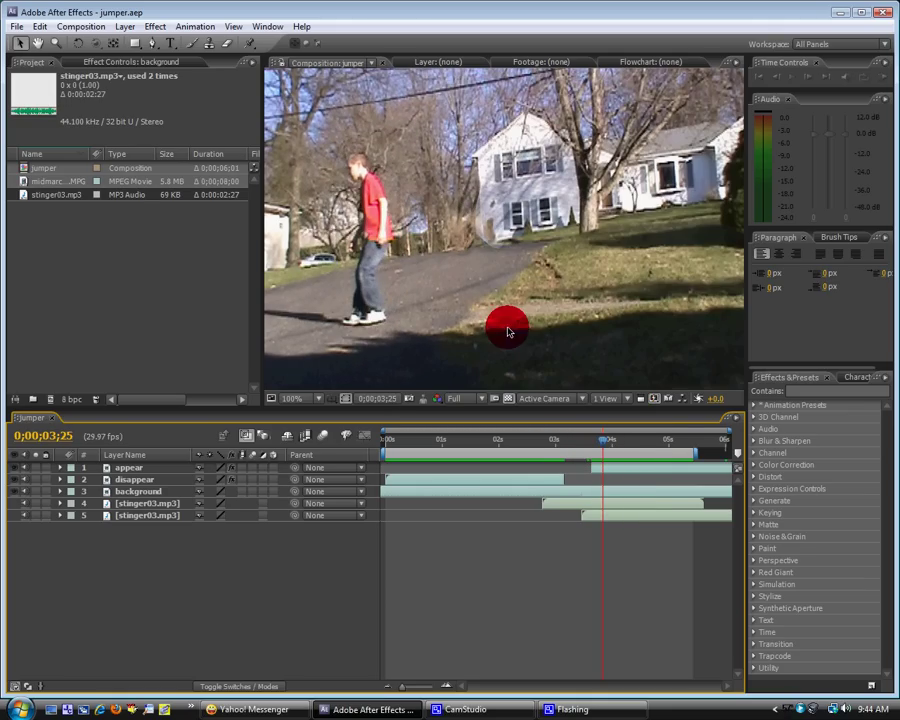
mouse_move(605, 444)
mouse_down()
mouse_move(531, 447)
mouse_move(629, 438)
mouse_move(585, 438)
mouse_move(612, 437)
mouse_up()
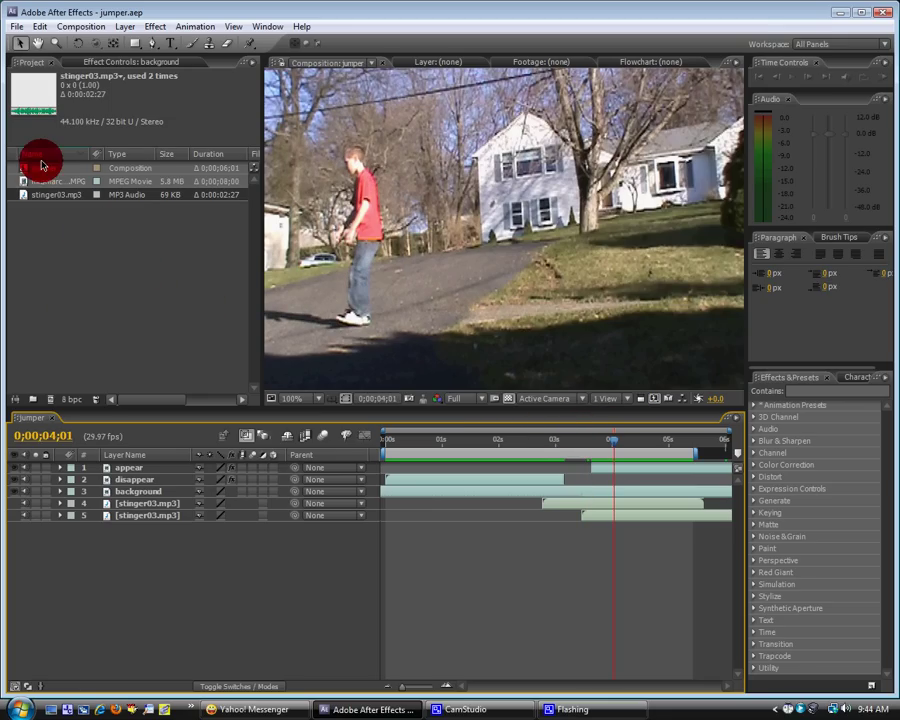
drag(35, 181, 53, 400)
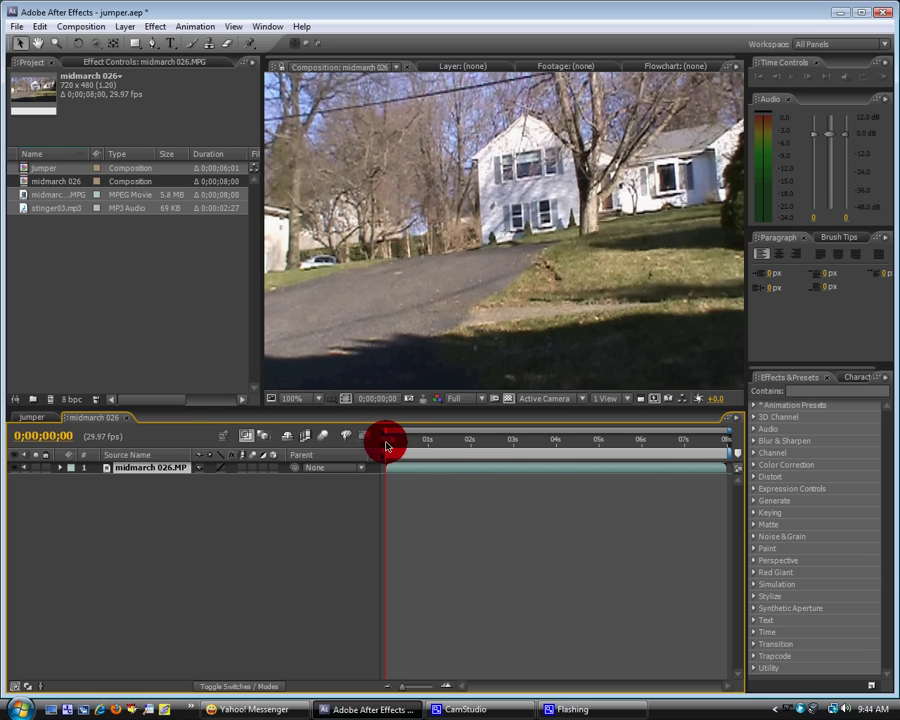
drag(395, 443, 532, 443)
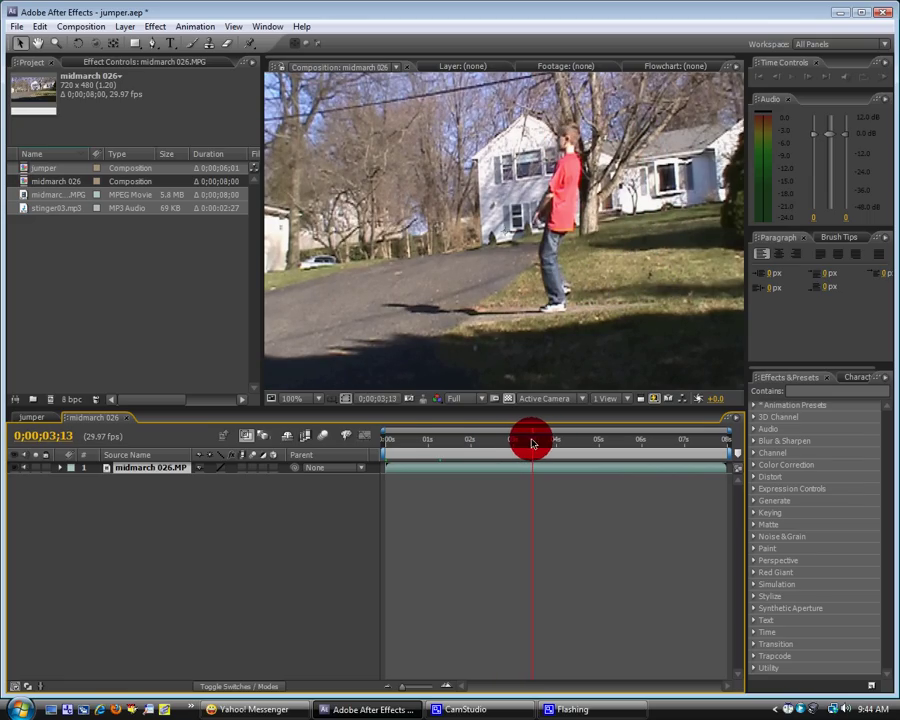
Split the midmarch 026 footage layer at 0;00;03;13
click(195, 467)
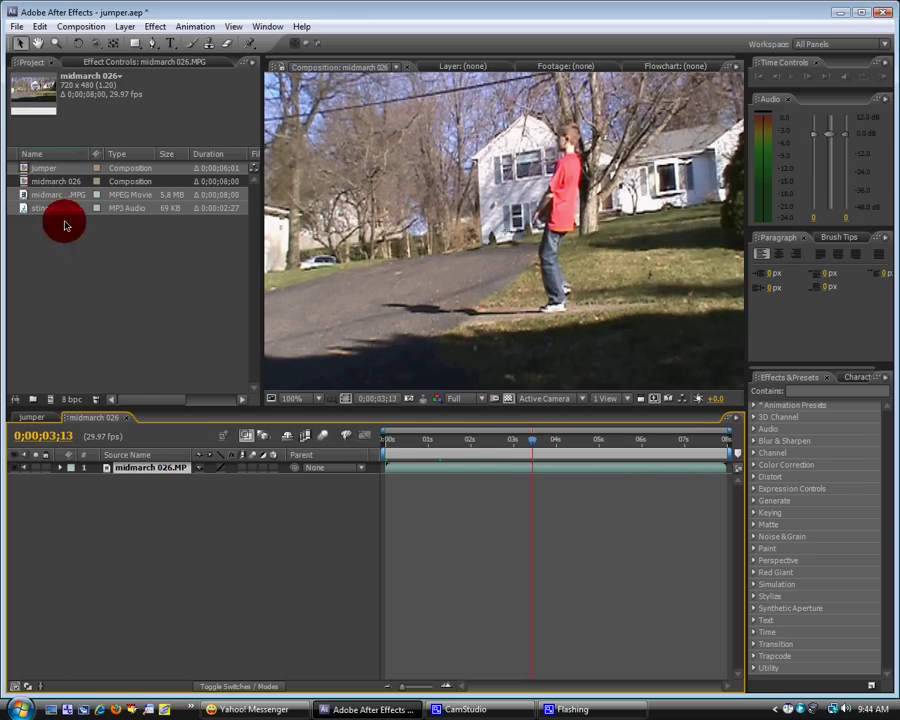
click(40, 26)
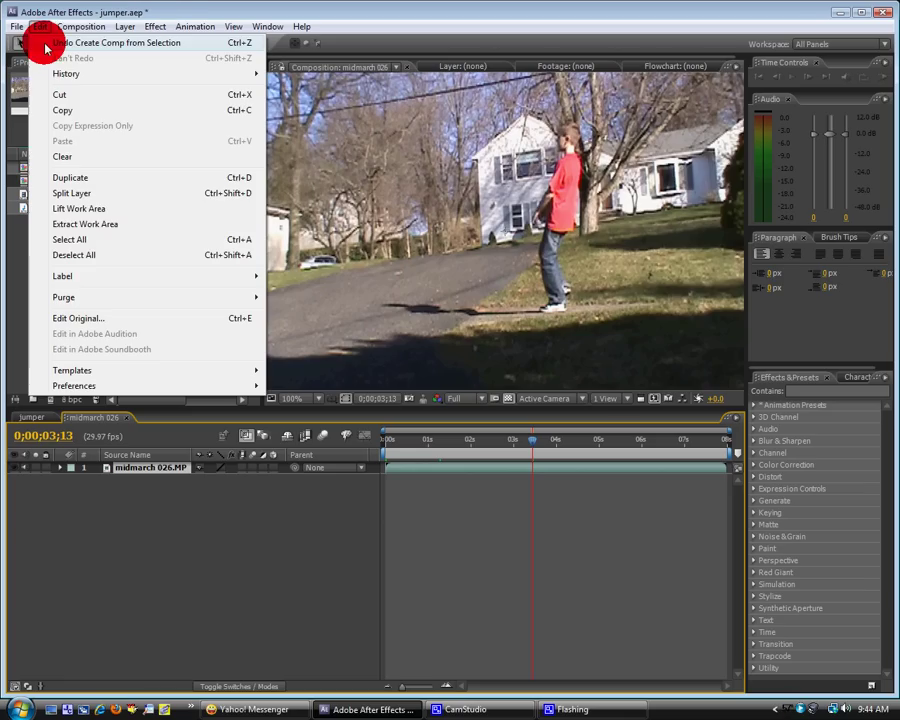
click(104, 192)
Split the later segment again at 0;00;05;02 and select the middle clip
drag(532, 440, 602, 444)
click(138, 475)
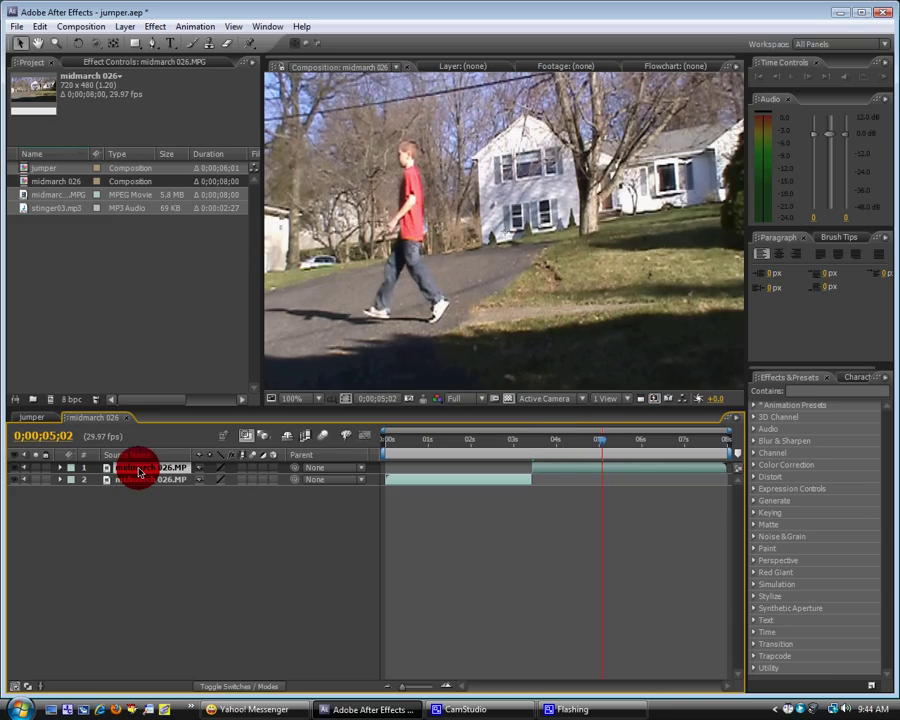
key(Return)
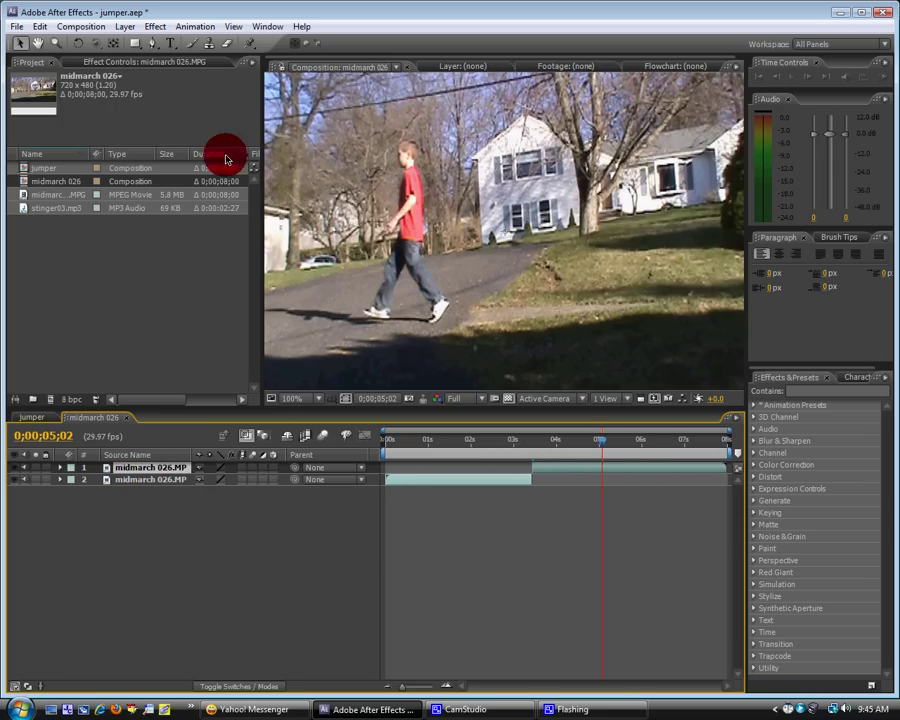
click(40, 26)
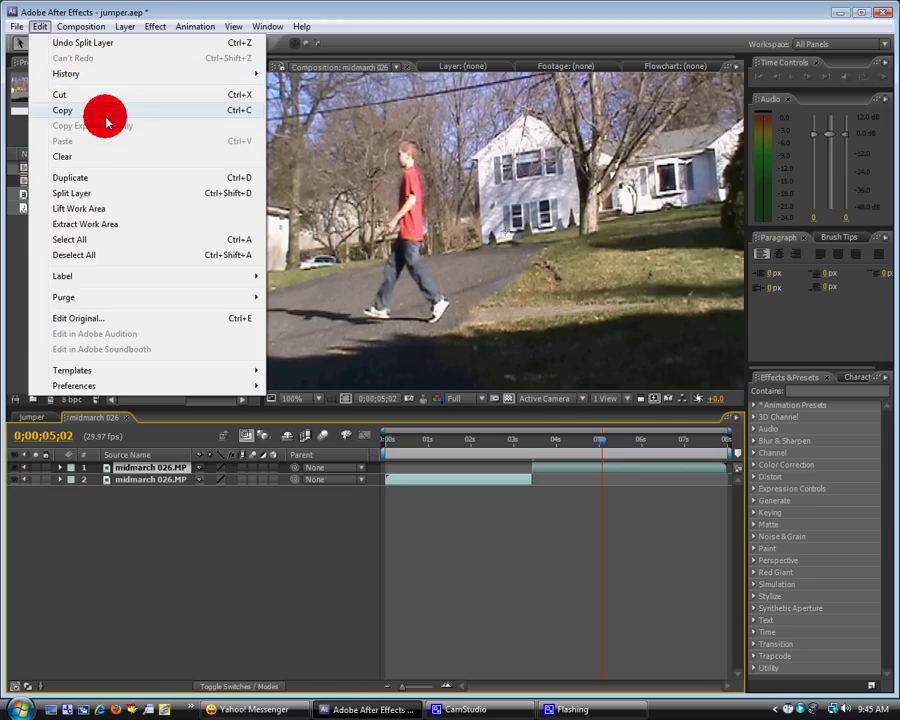
click(80, 193)
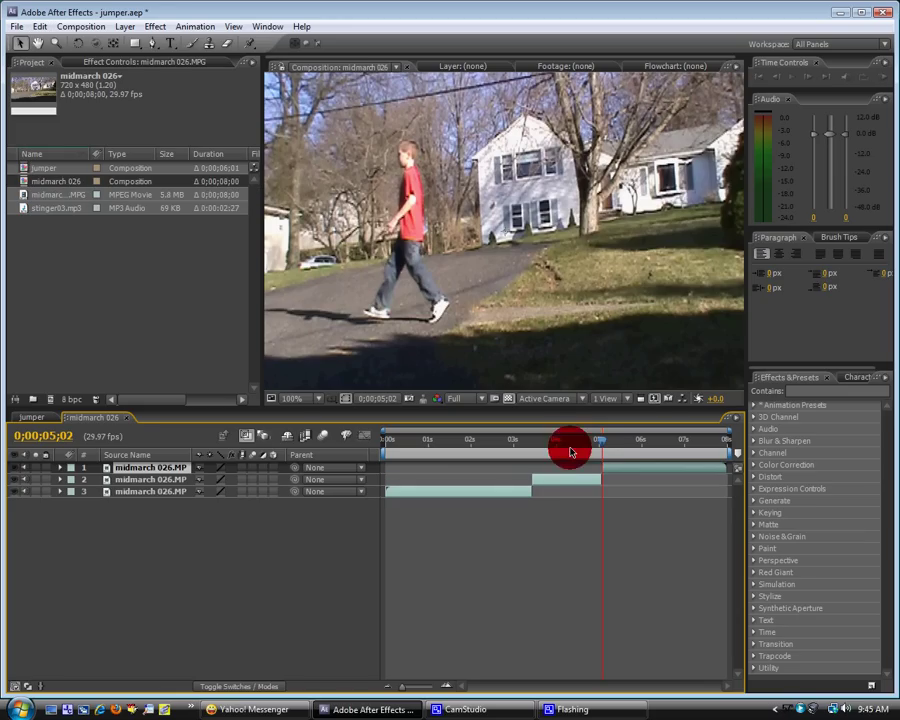
drag(599, 441, 563, 461)
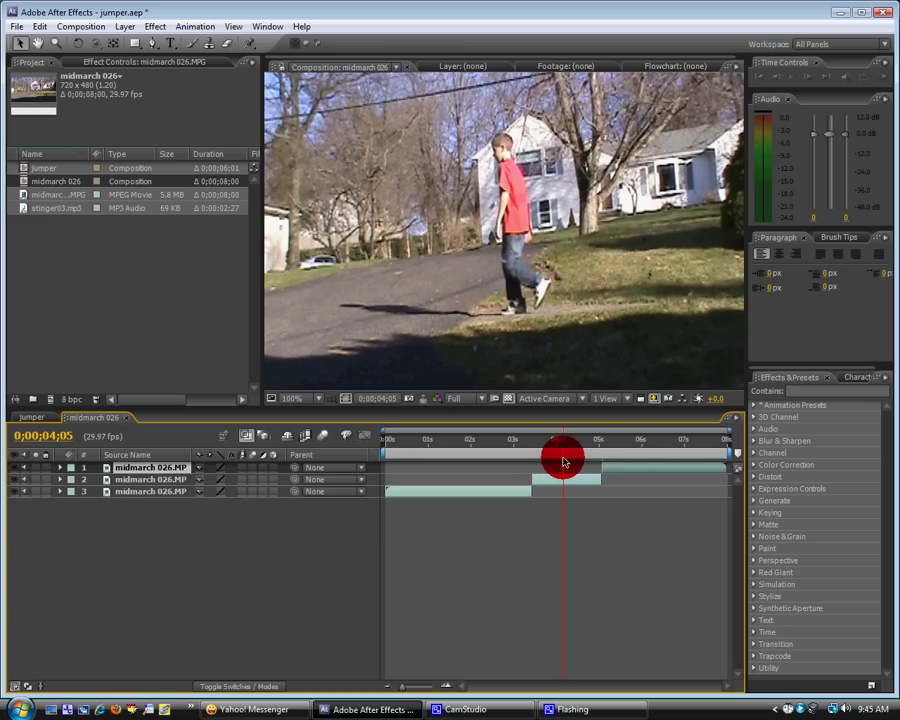
click(140, 484)
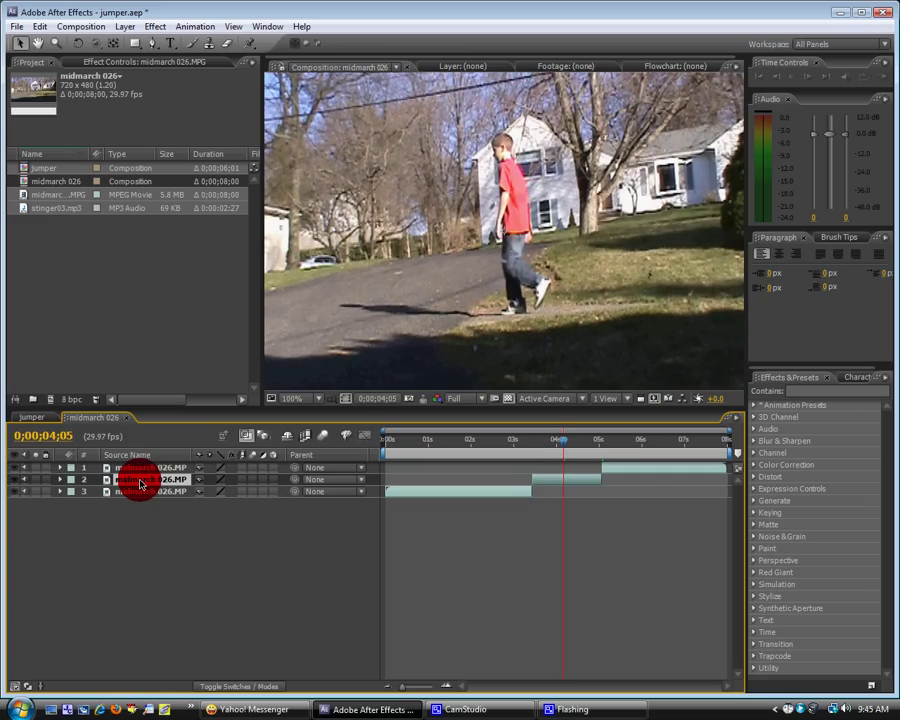
Delete the middle clip, slide the last clip to the playhead, and name the layers appear and disappear
key(Delete)
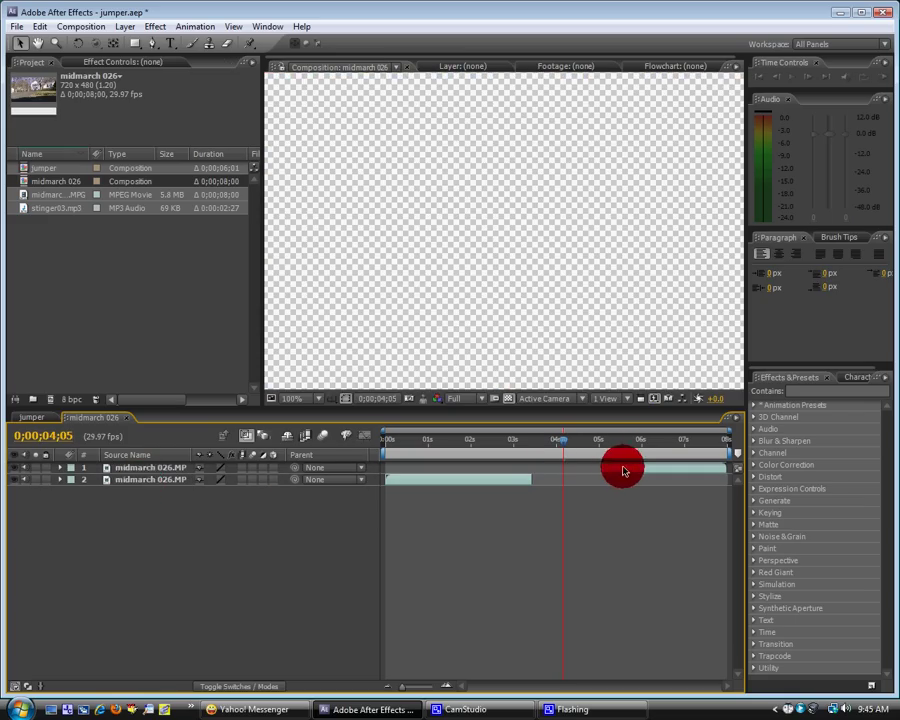
drag(620, 466, 567, 467)
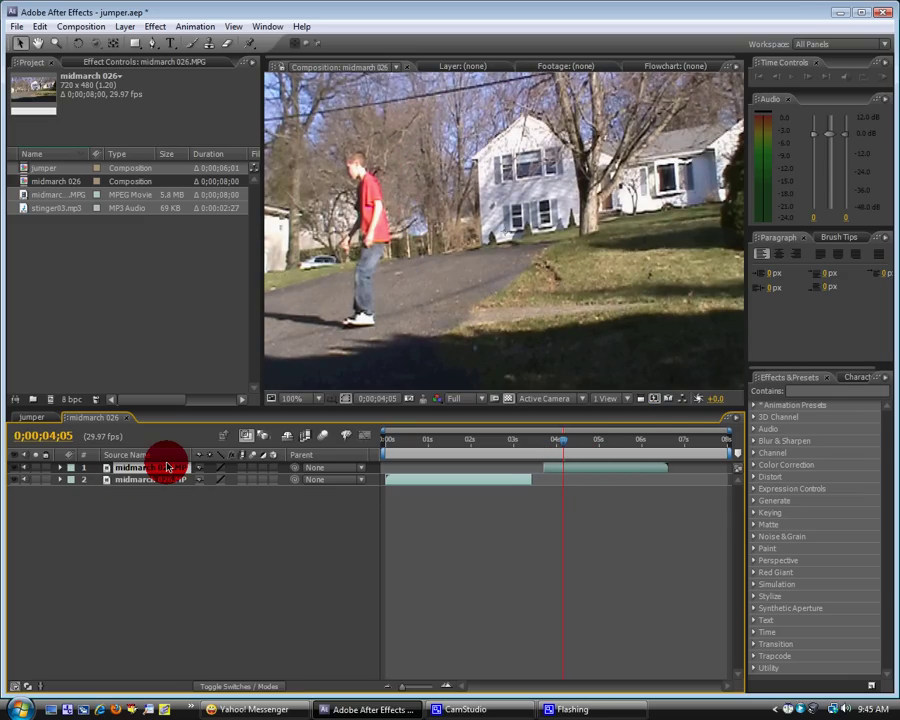
key(Return)
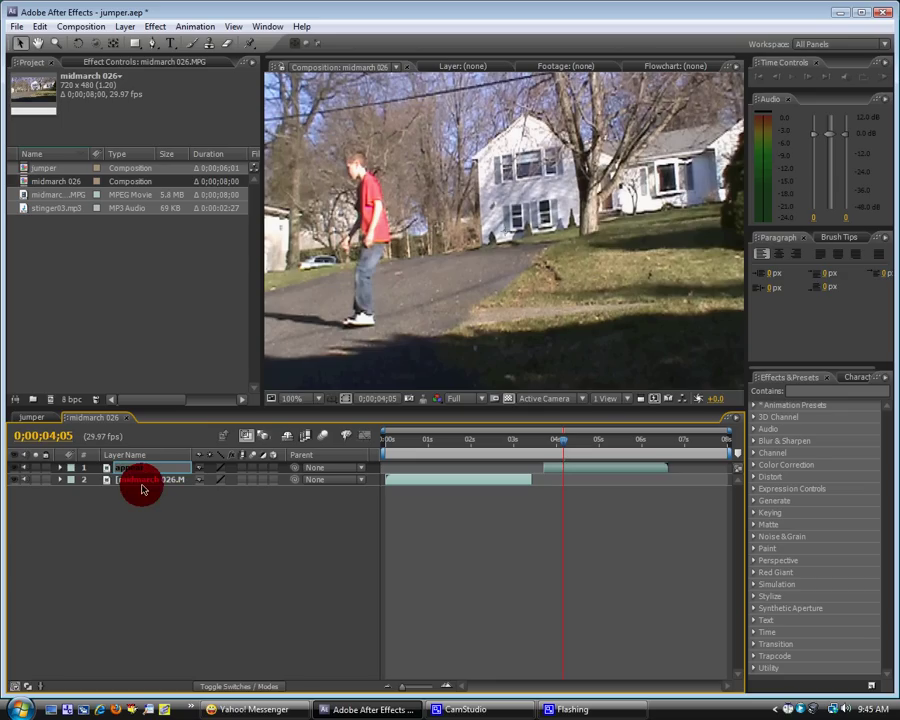
click(126, 555)
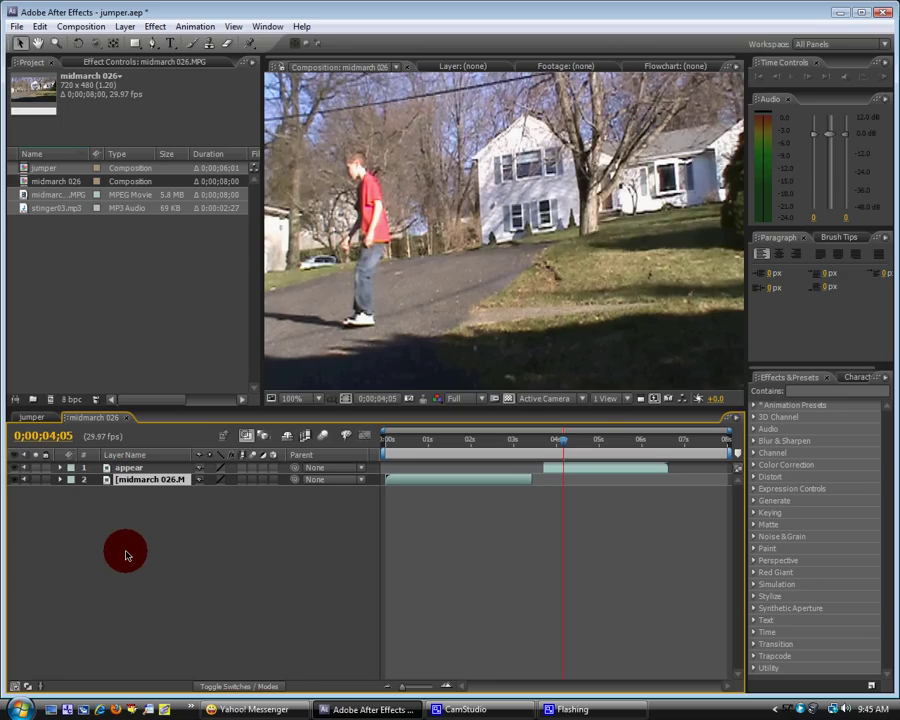
key(Home)
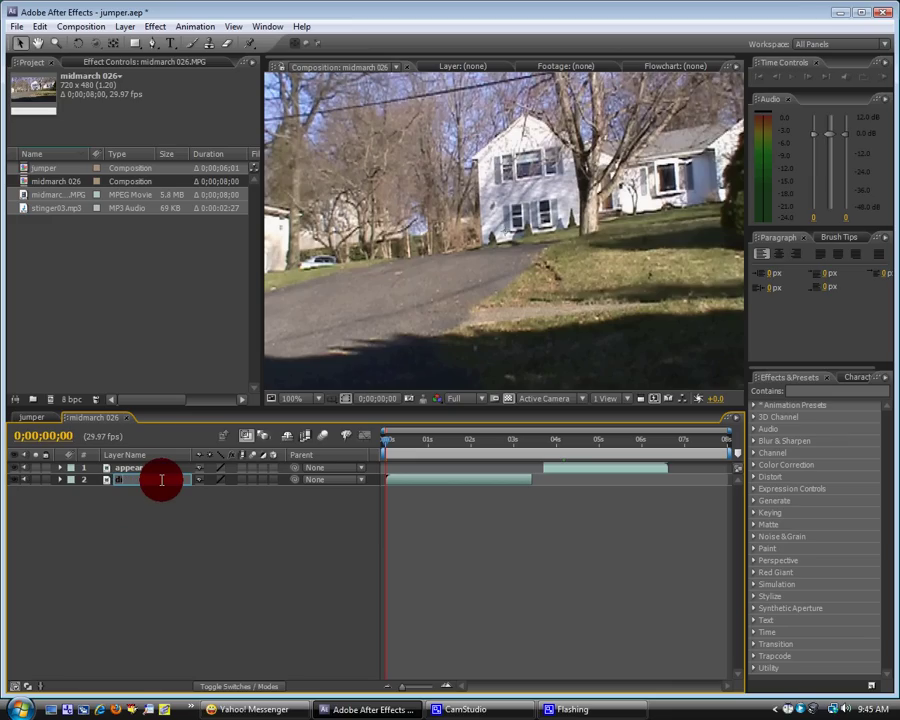
click(130, 532)
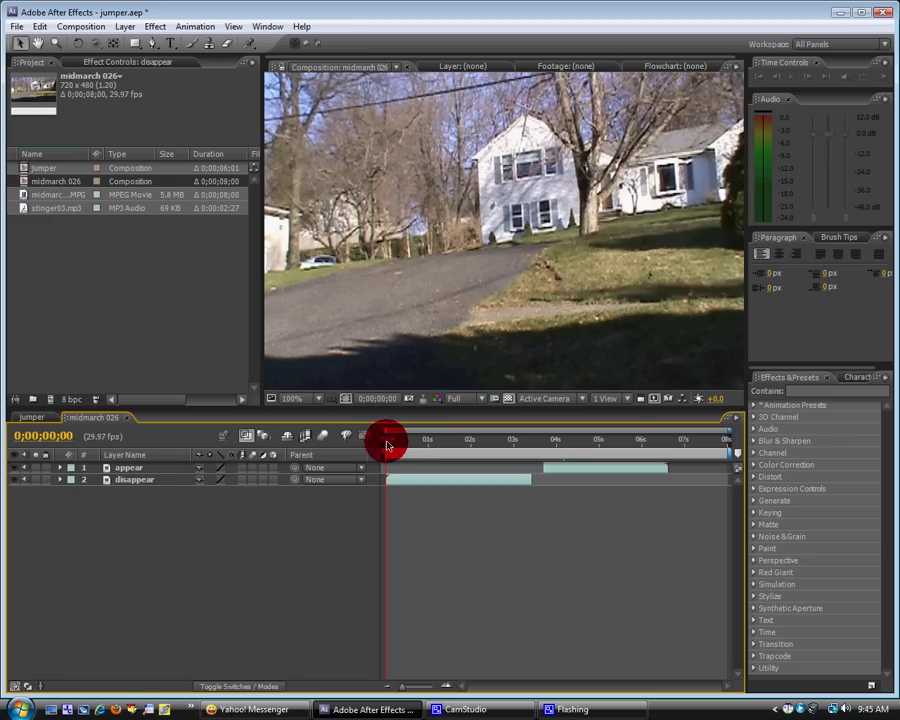
drag(388, 445, 537, 437)
Duplicate the disappear layer and rename the copy background
scroll(474, 301, down, 2)
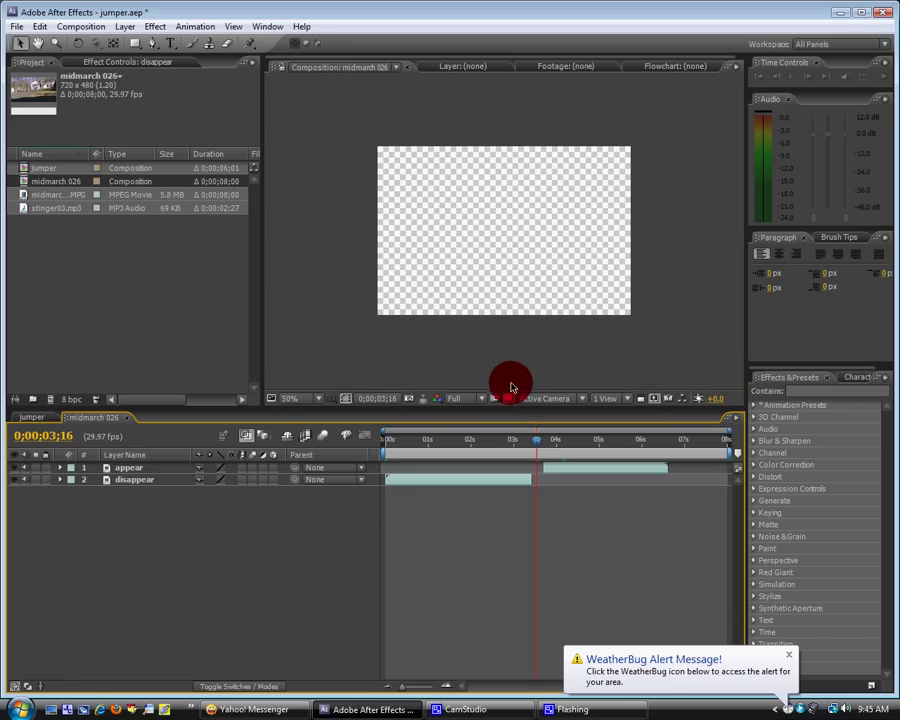
click(132, 481)
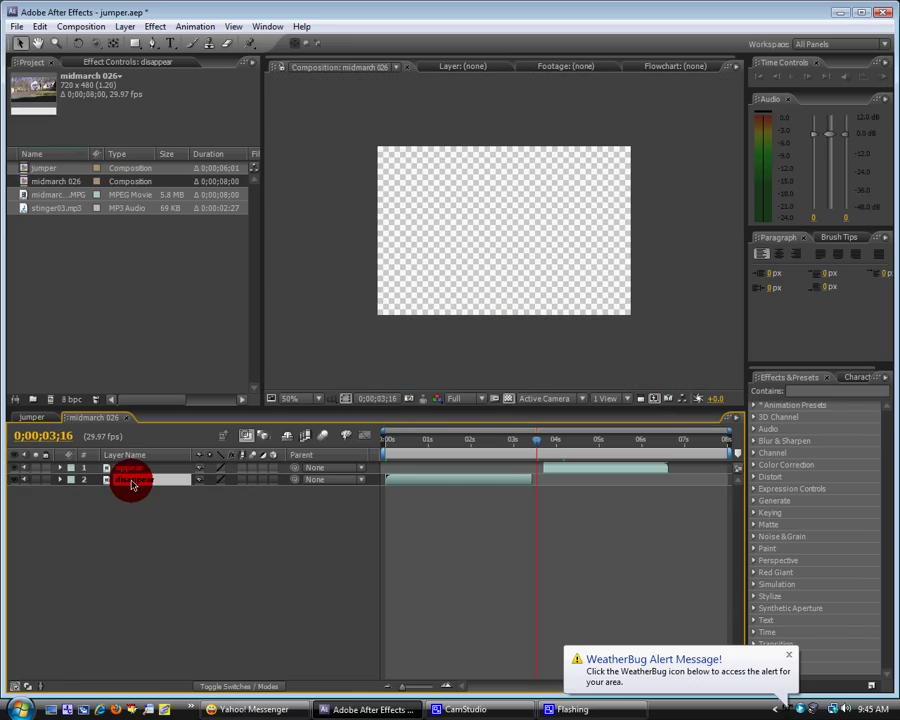
key(ctrl+d)
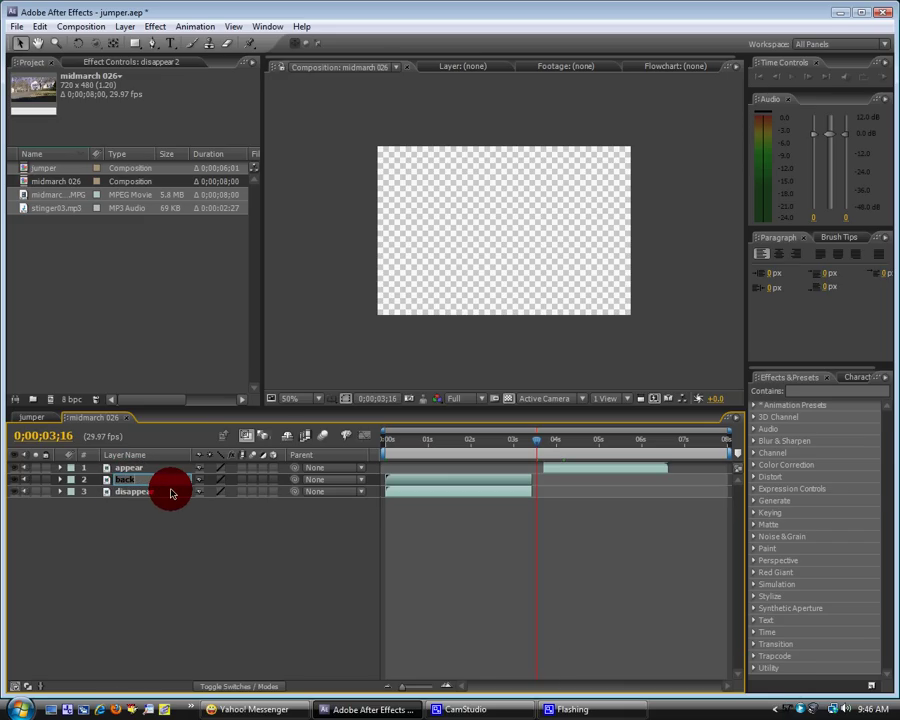
key(Return)
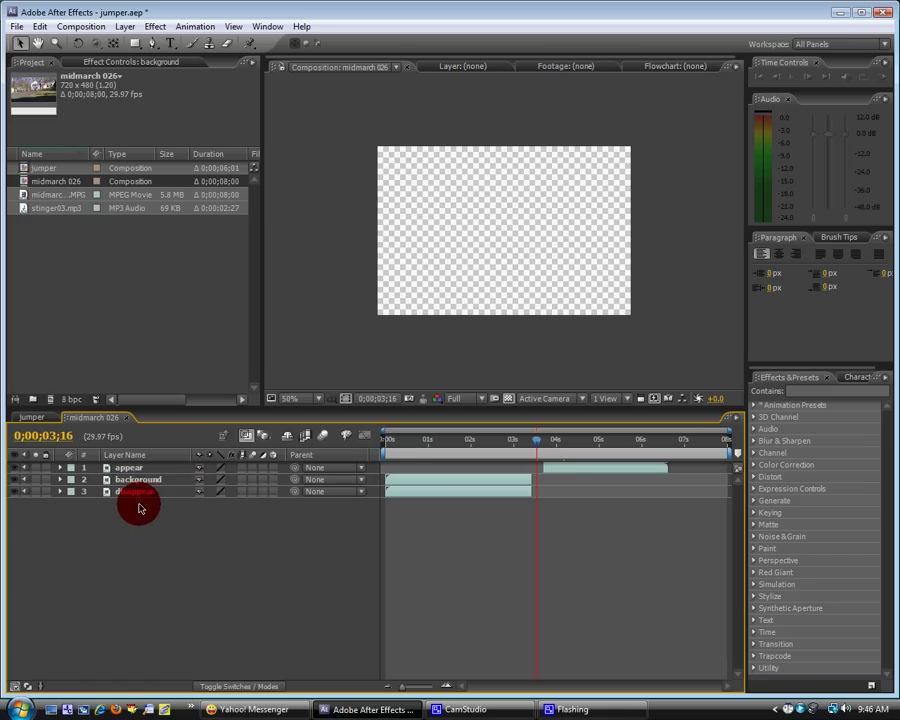
click(391, 445)
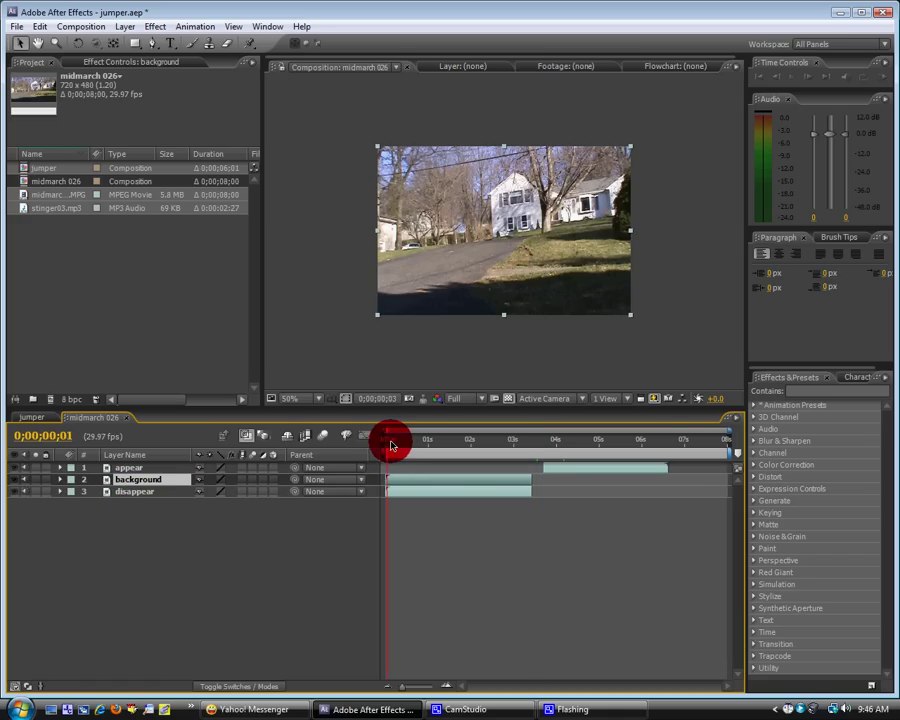
Freeze the background layer on its current frame with Time > Freeze Frame
right_click(141, 487)
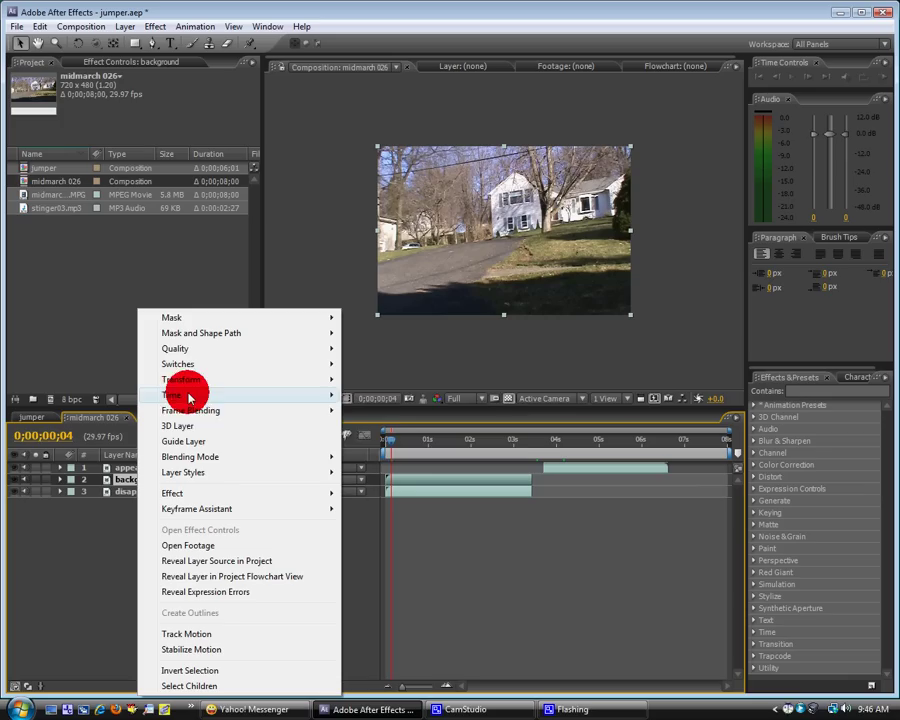
mouse_move(211, 400)
click(405, 441)
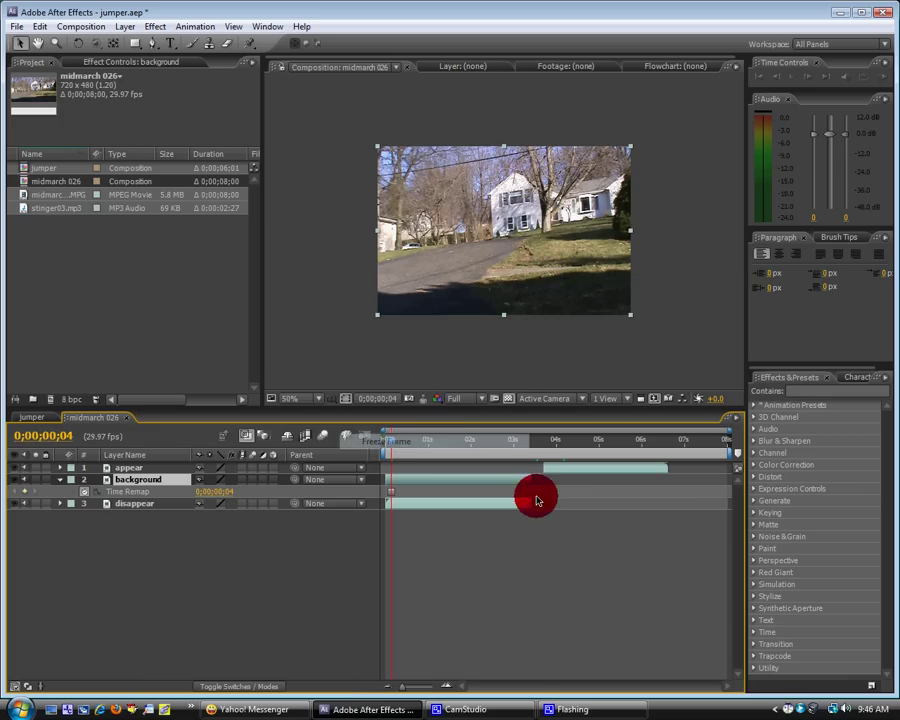
drag(393, 444, 452, 440)
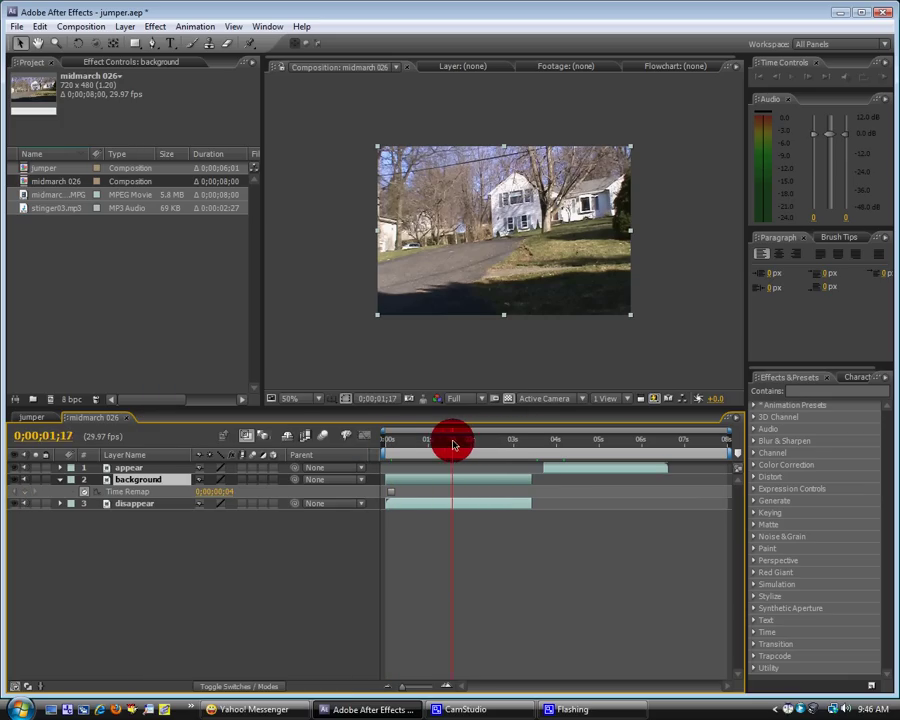
Move background below disappear and extend it to the end of the composition
drag(136, 480, 438, 520)
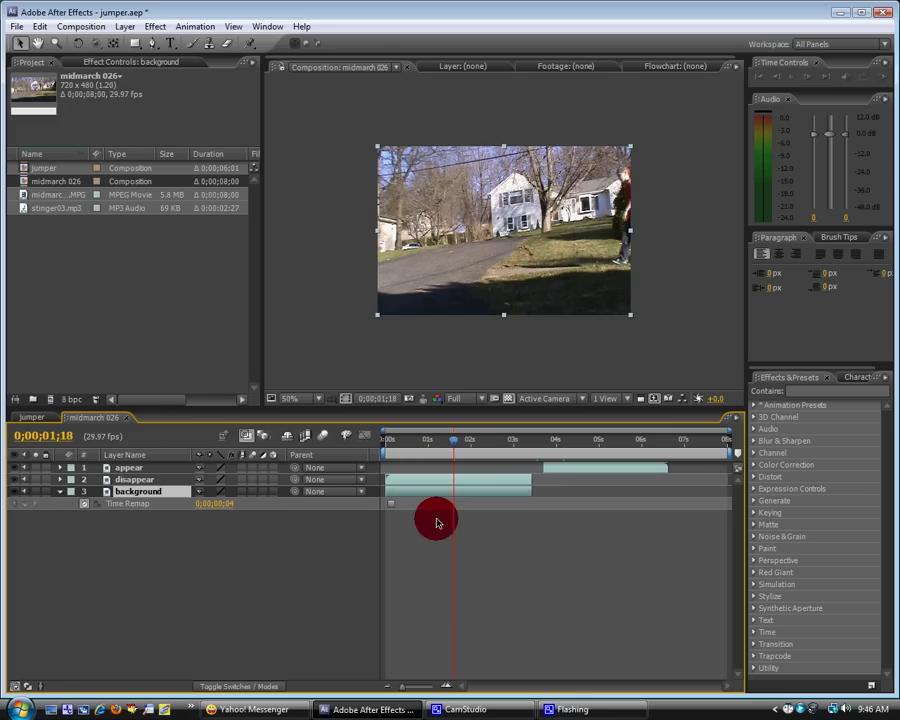
drag(531, 490, 724, 490)
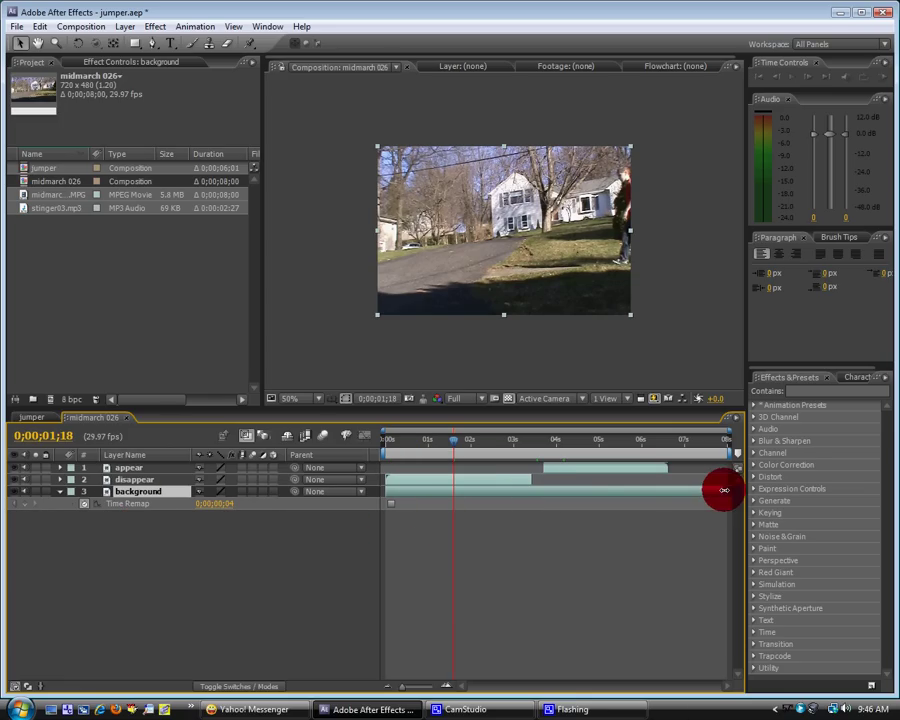
drag(446, 438, 532, 430)
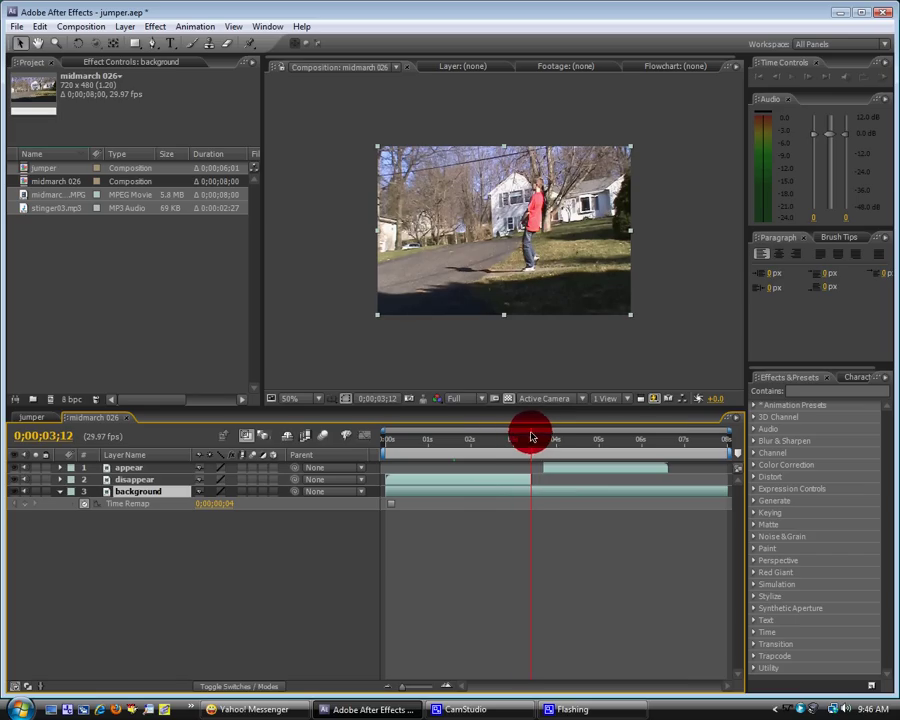
Check the jumper comp, then return to midmarch 026 near 0;00;03;09, before the actor vanishes
click(142, 478)
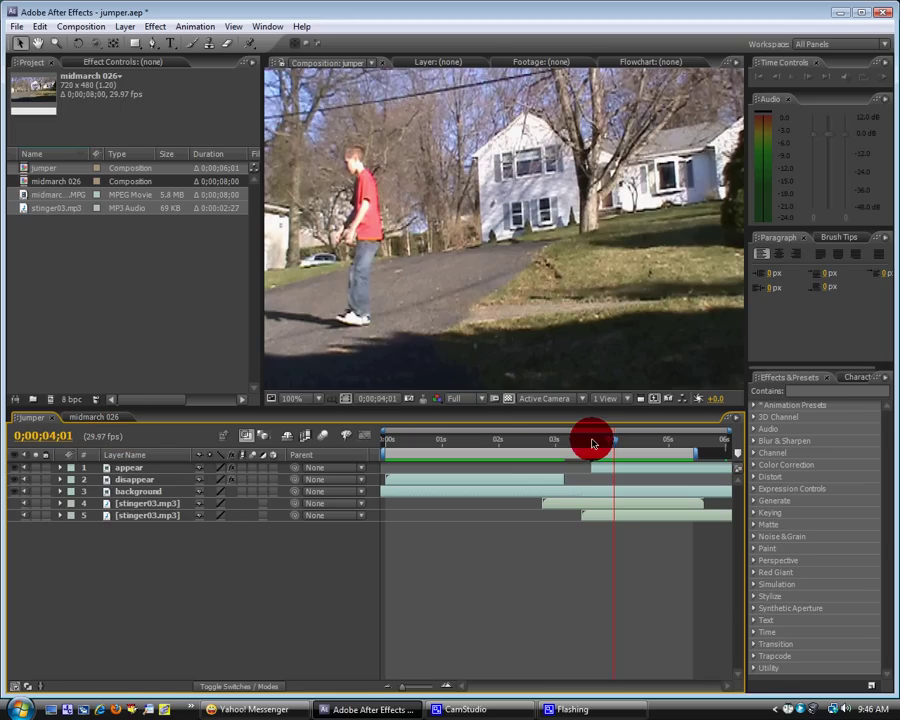
mouse_move(592, 440)
mouse_down()
mouse_move(544, 444)
mouse_move(559, 448)
mouse_up()
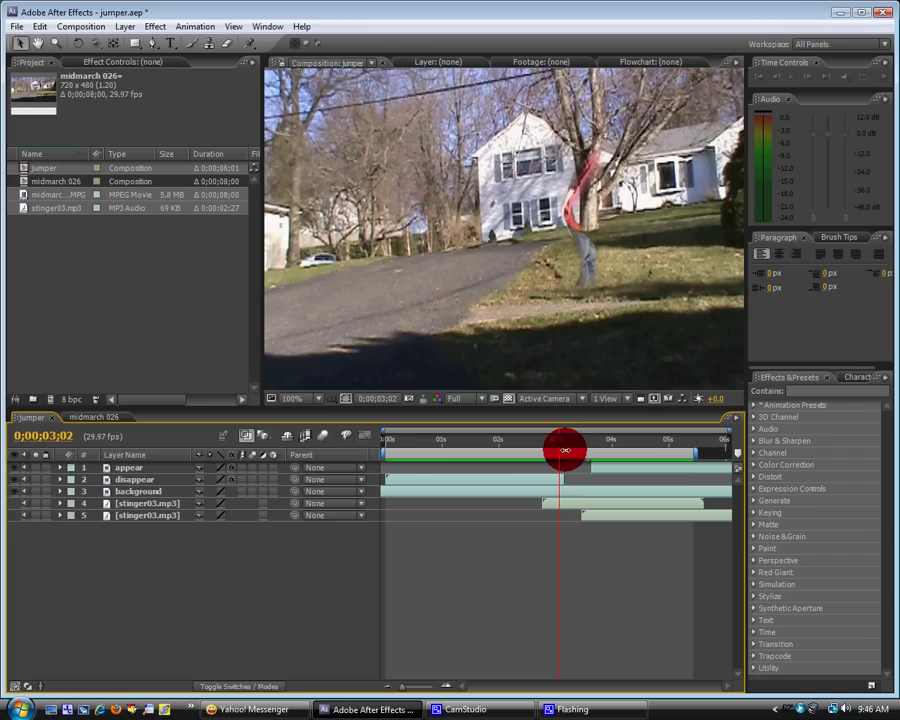
click(90, 417)
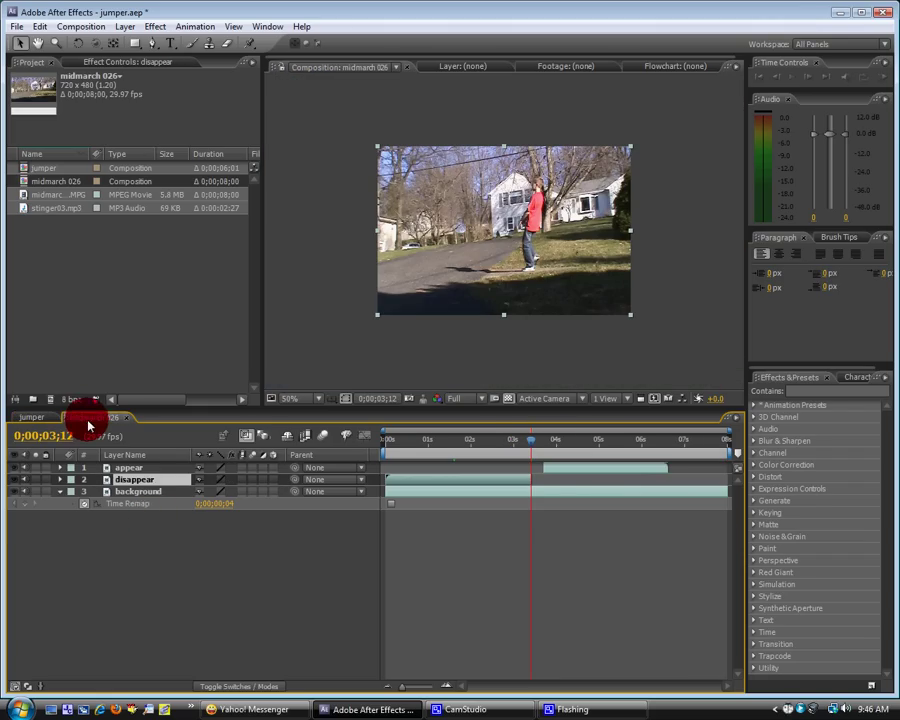
click(146, 480)
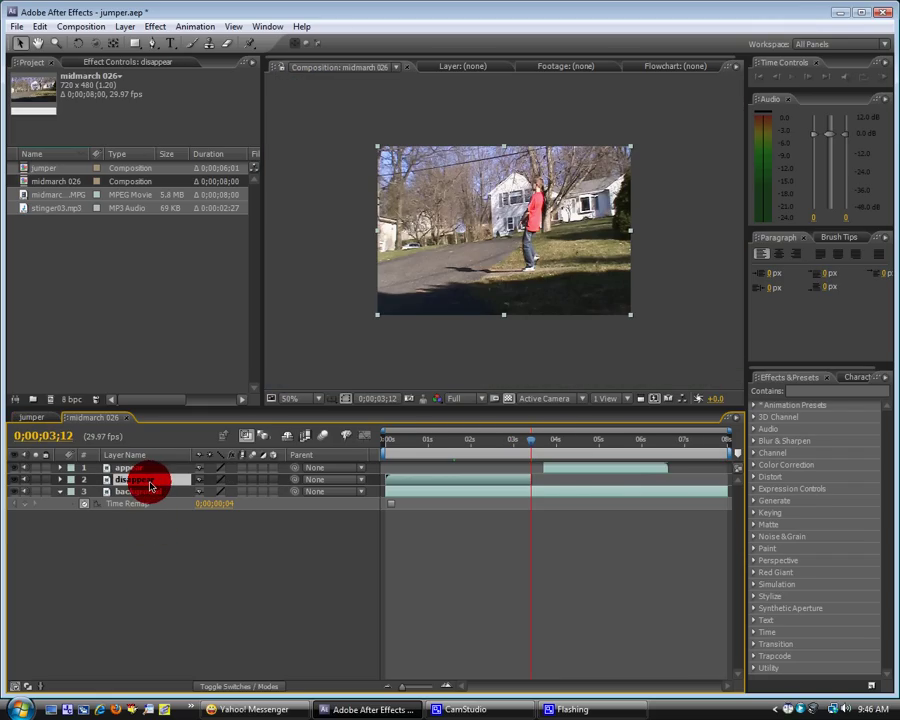
drag(532, 446, 528, 446)
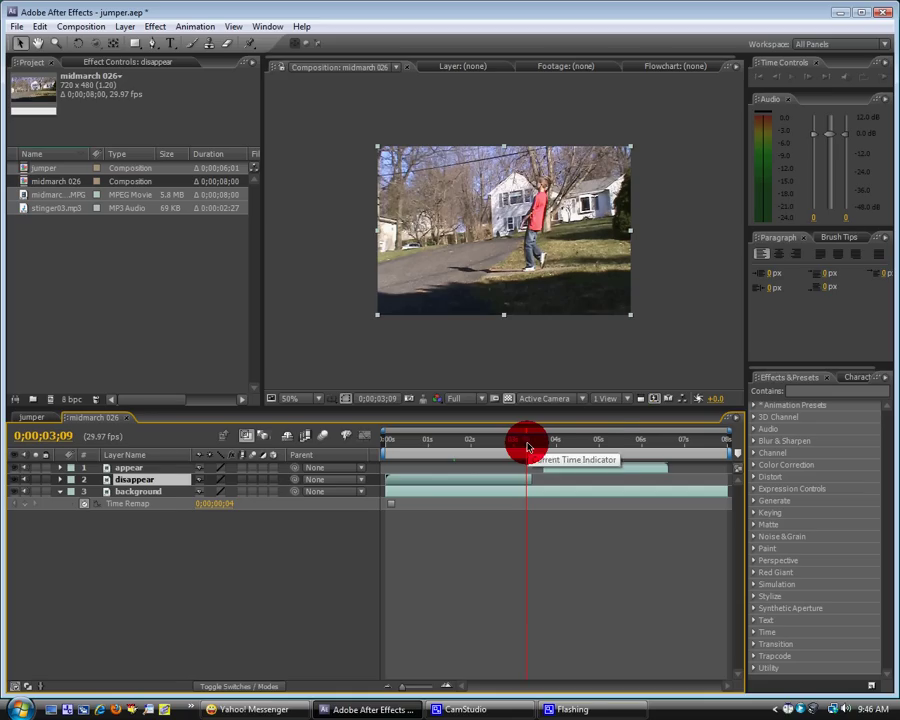
Draw a closed five-point mask on disappear enclosing the actor and the frame's right side
click(151, 44)
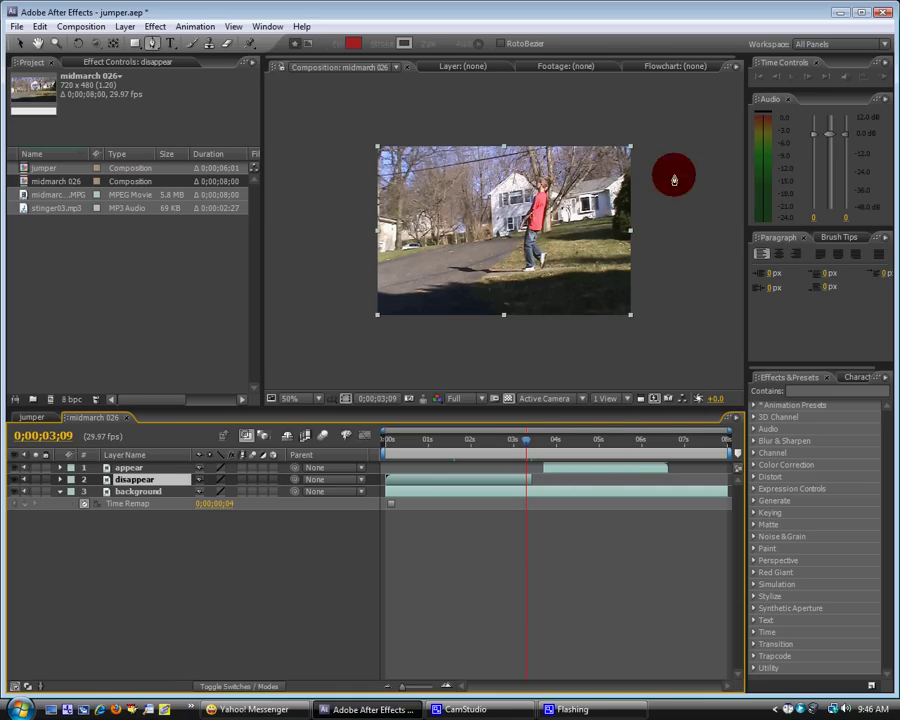
click(513, 130)
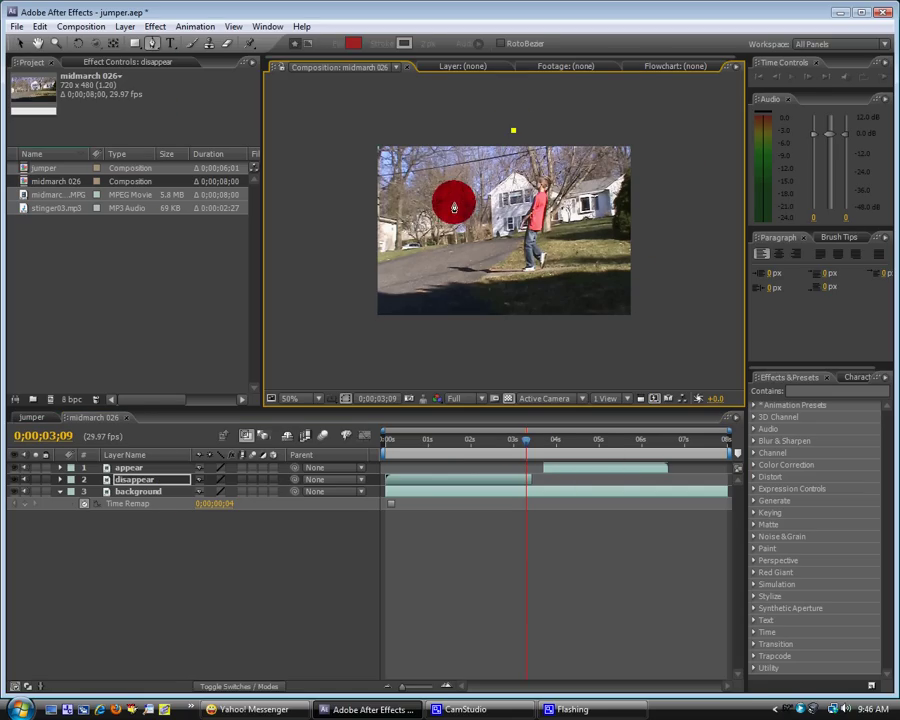
click(456, 228)
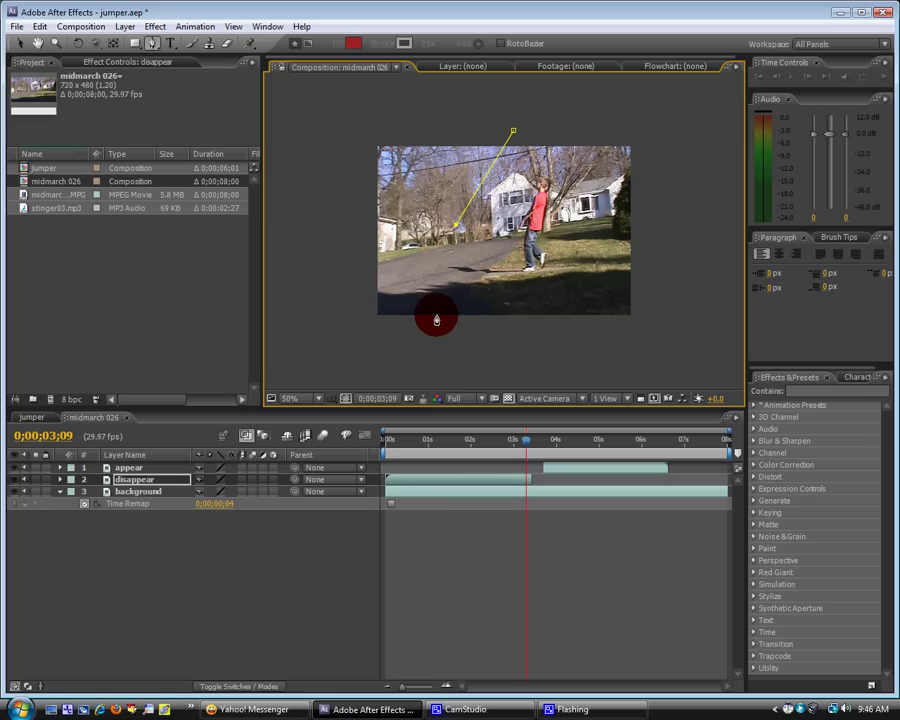
click(434, 325)
click(683, 327)
click(669, 138)
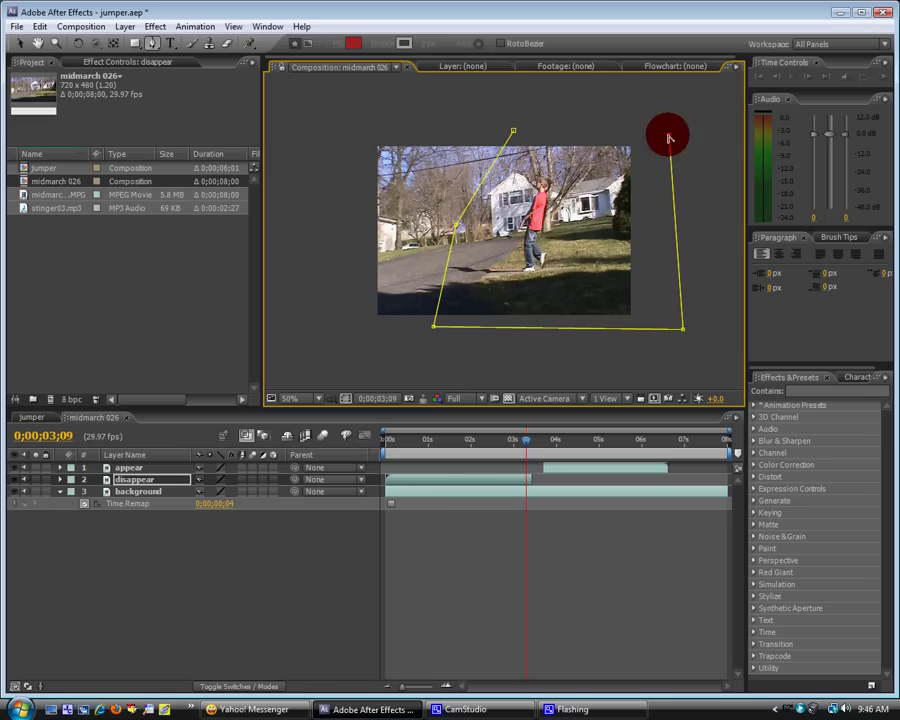
click(513, 131)
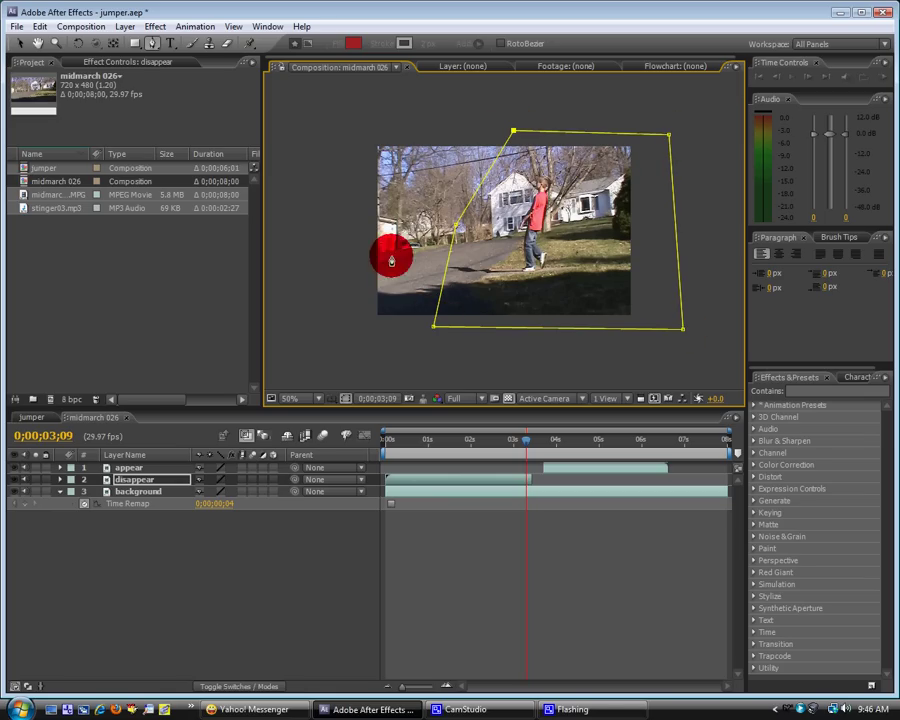
click(20, 43)
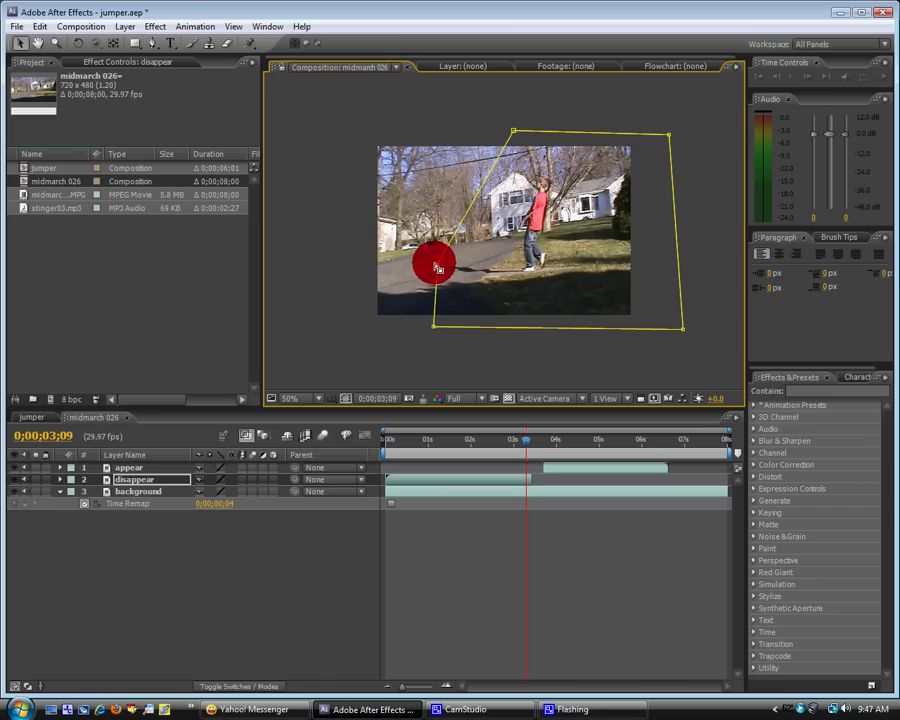
mouse_move(530, 442)
mouse_down()
mouse_move(408, 436)
mouse_move(527, 445)
mouse_up()
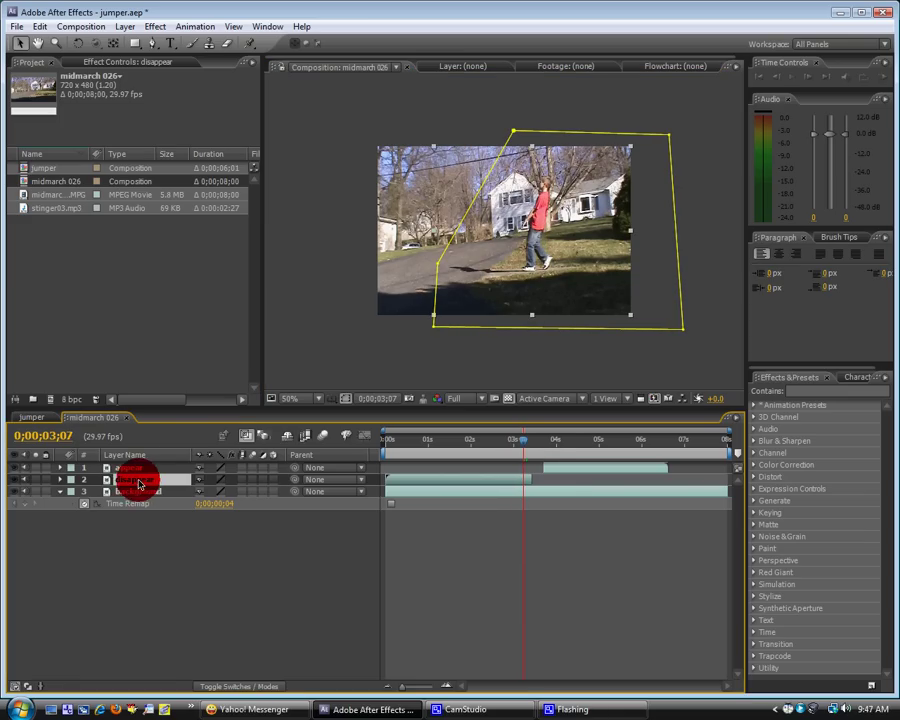
Set a Mask Path keyframe on the disappear layer's mask at 0;00;03;11
key(m)
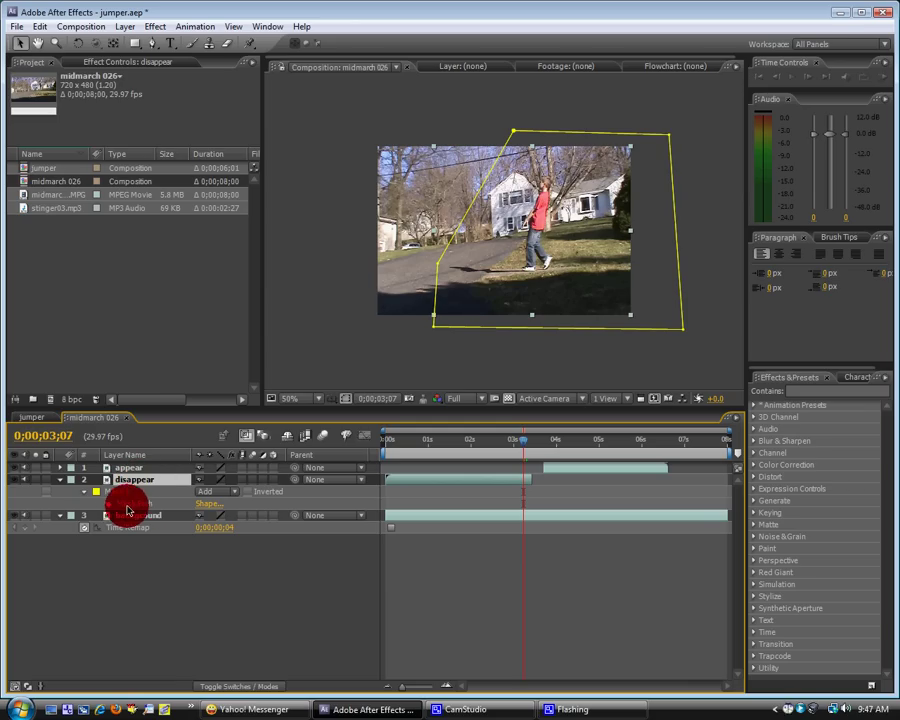
click(108, 505)
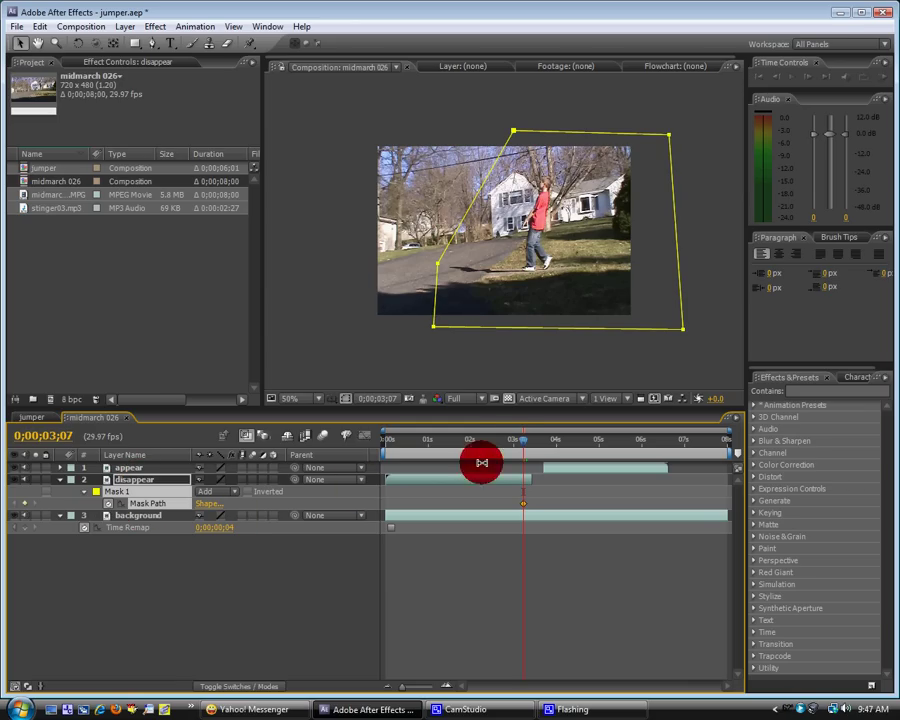
drag(522, 446, 527, 446)
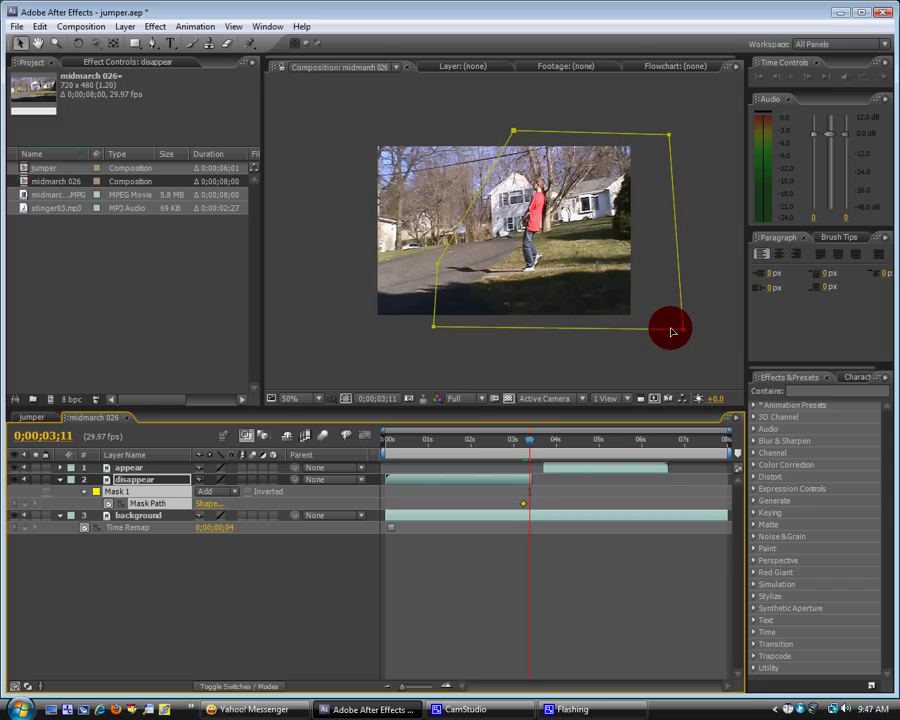
Pull the mask's points in so it tightly outlines the red-shirted actor
drag(685, 328, 535, 275)
click(673, 135)
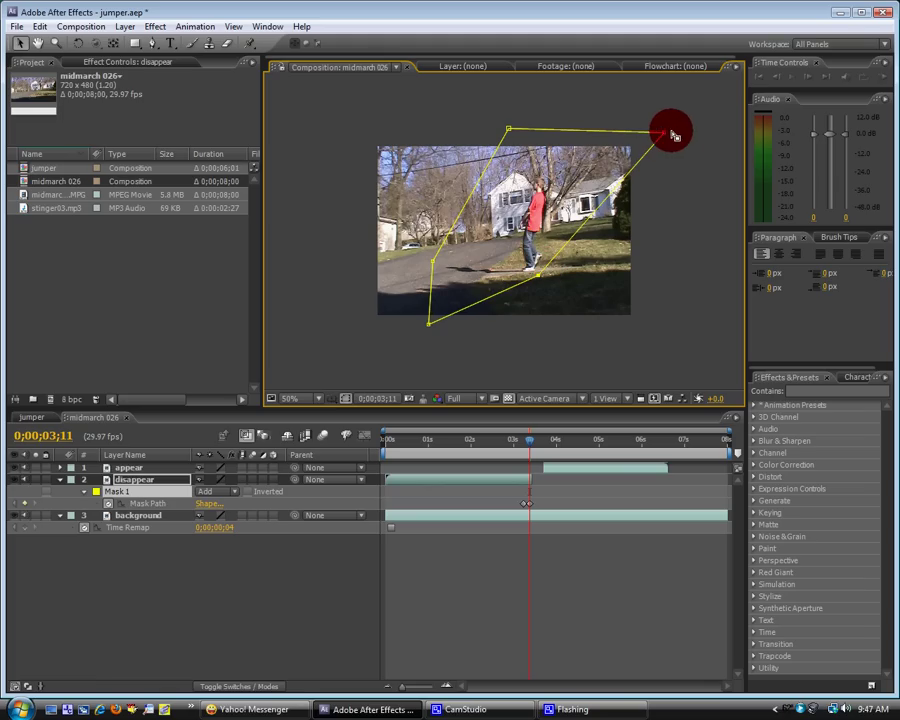
drag(668, 135, 548, 181)
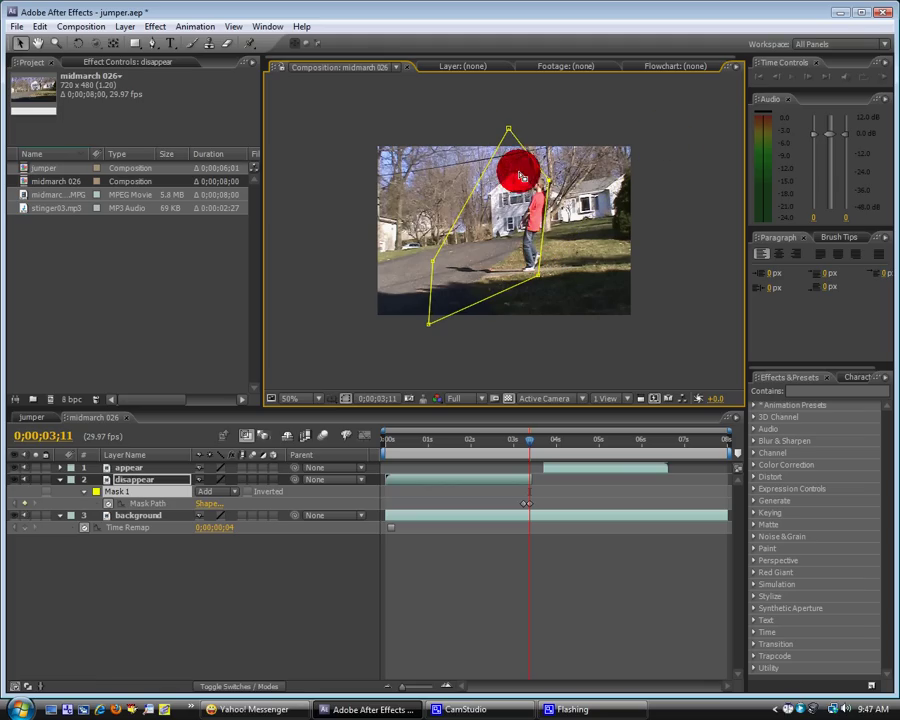
click(507, 130)
drag(507, 130, 527, 180)
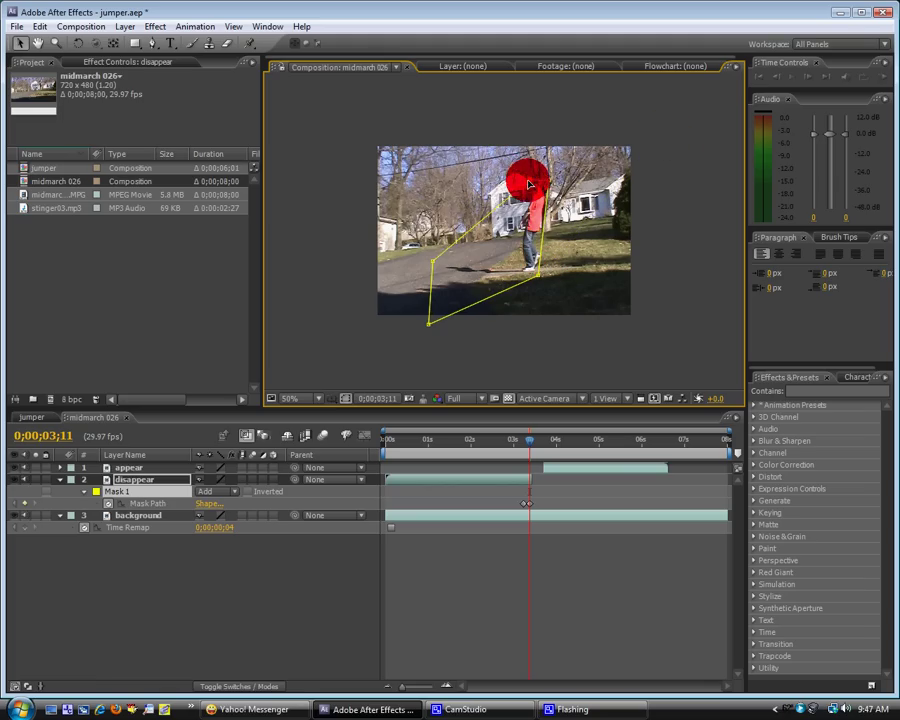
drag(430, 260, 516, 255)
click(430, 330)
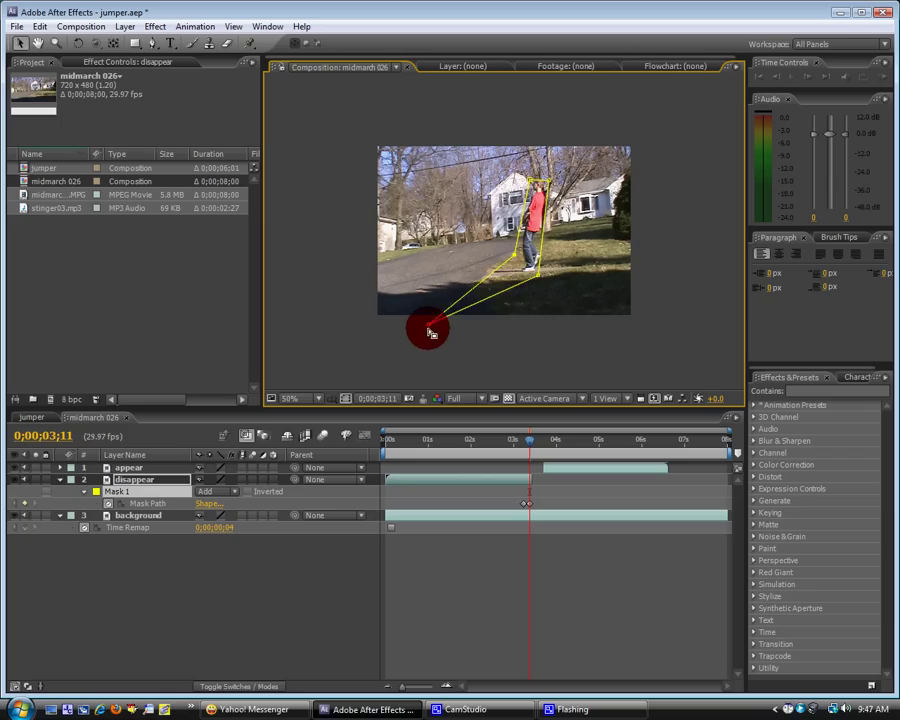
drag(431, 333, 521, 274)
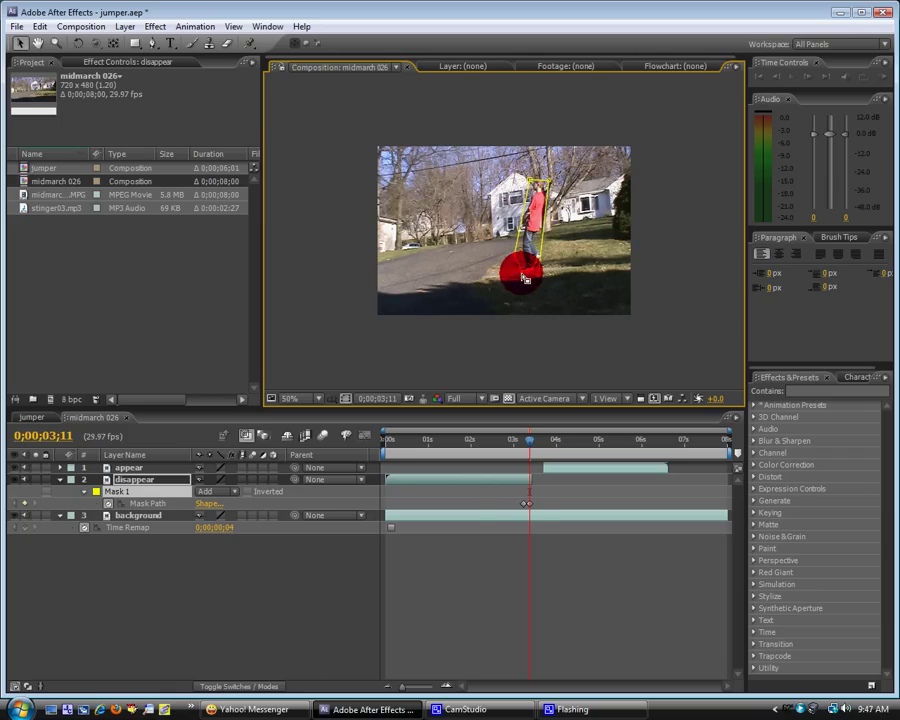
click(528, 509)
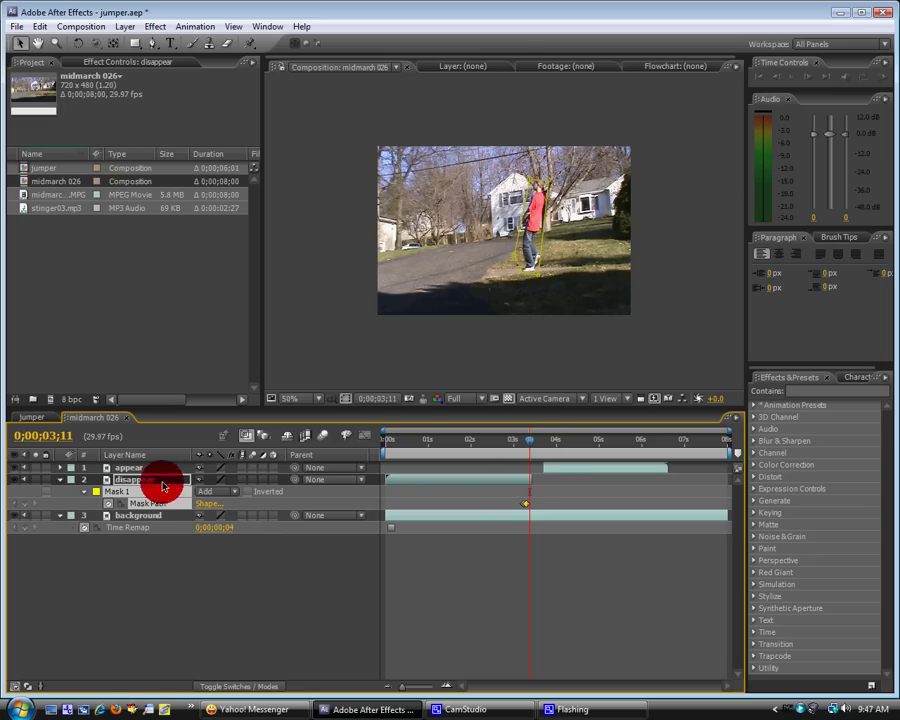
drag(539, 280, 508, 252)
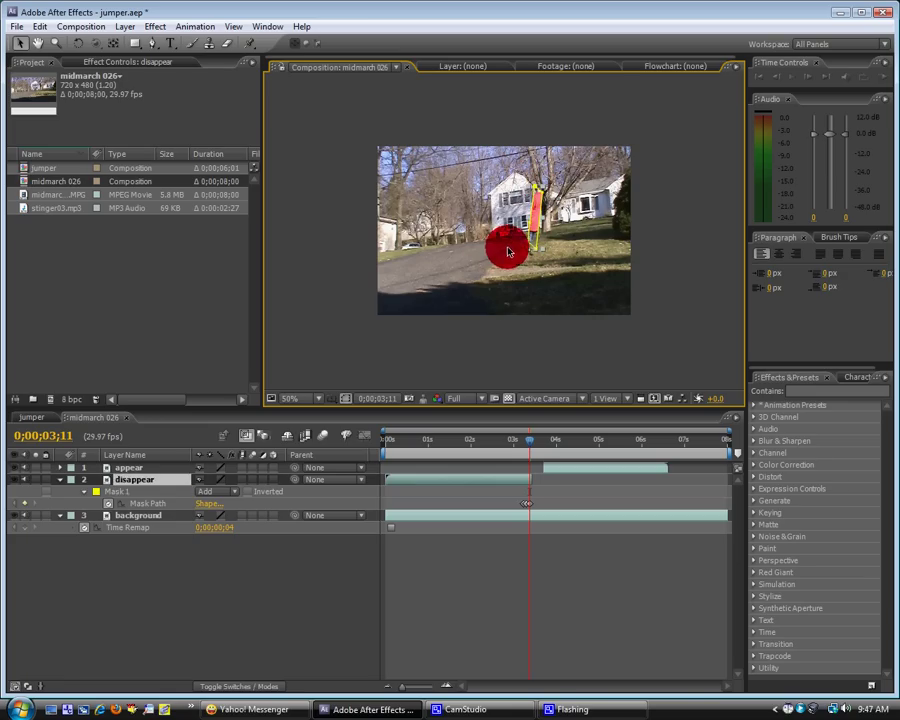
Give the disappear layer's mask a feather of 25.0, 25.0 pixels
click(506, 250)
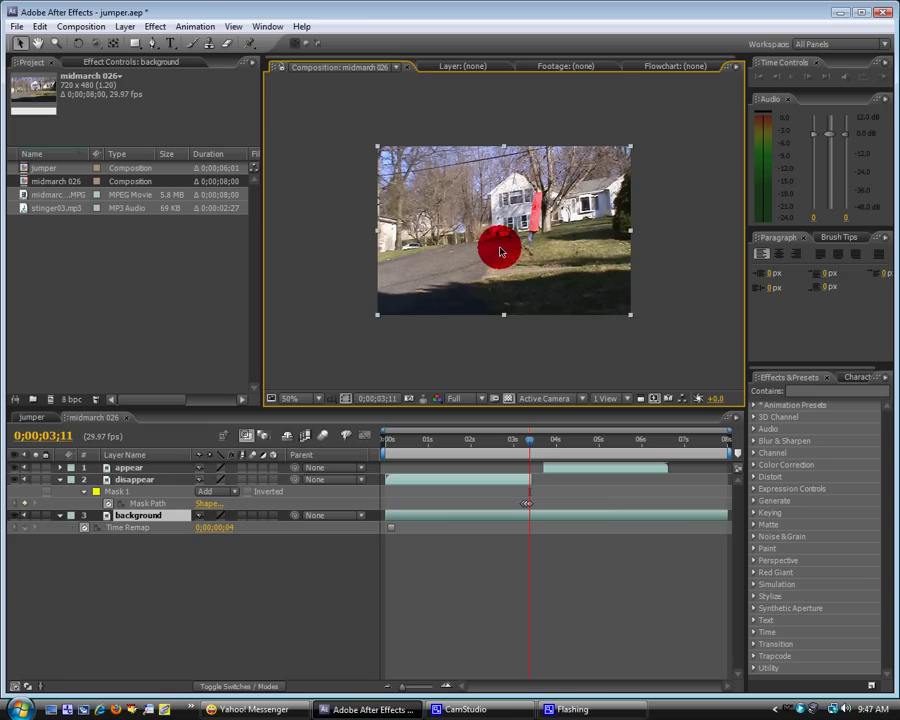
click(135, 480)
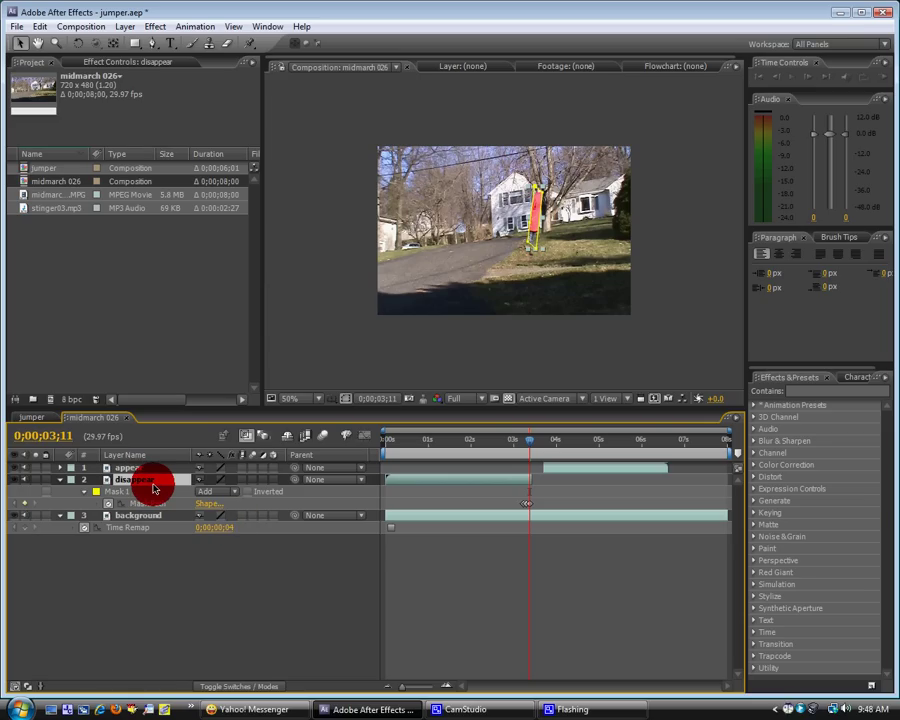
key(f)
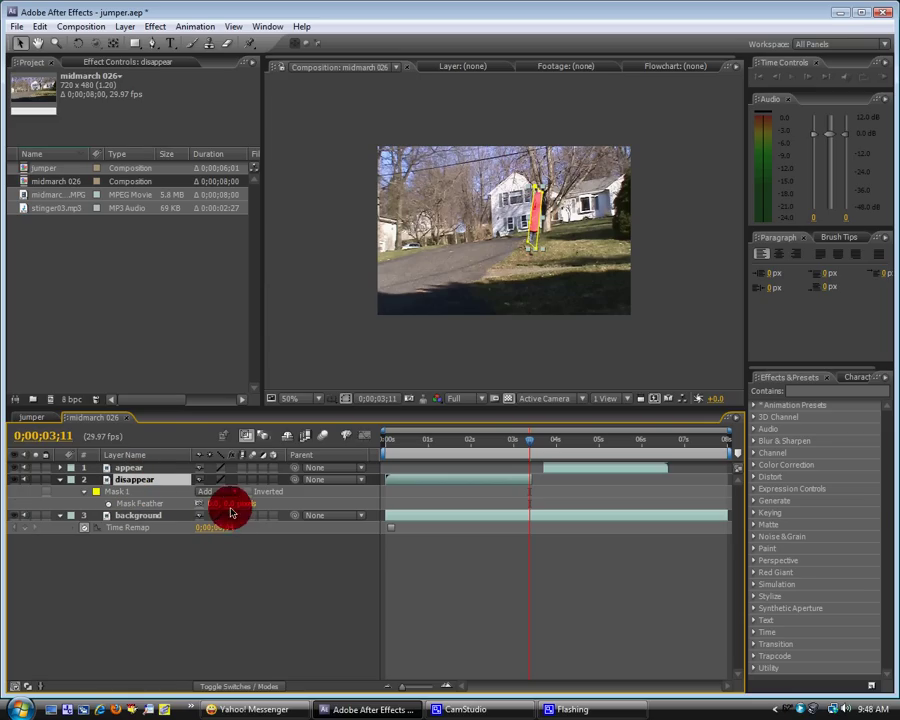
click(233, 504)
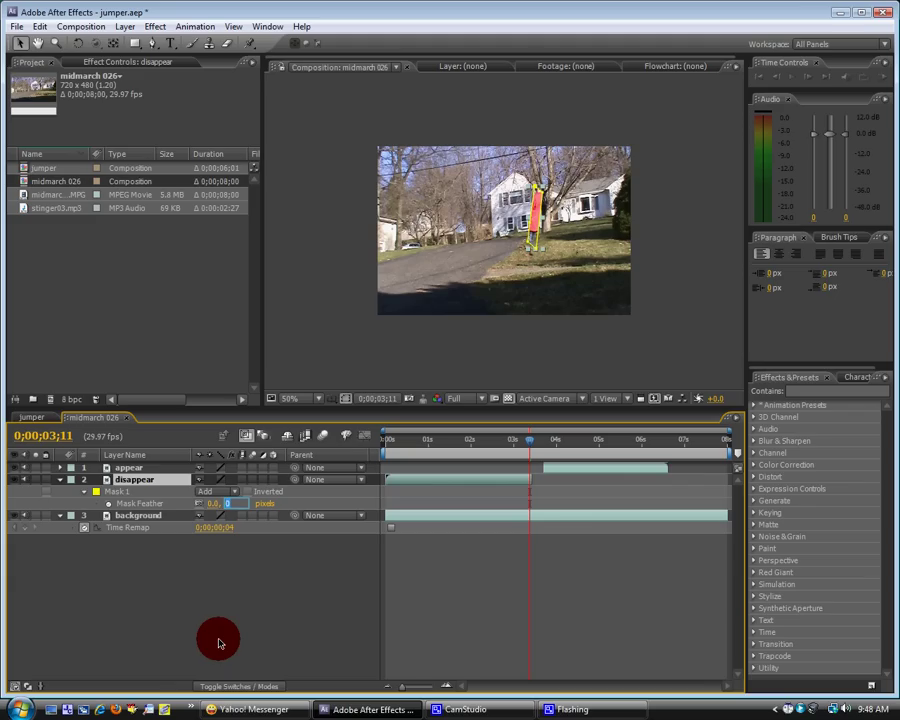
text(25)
key(Return)
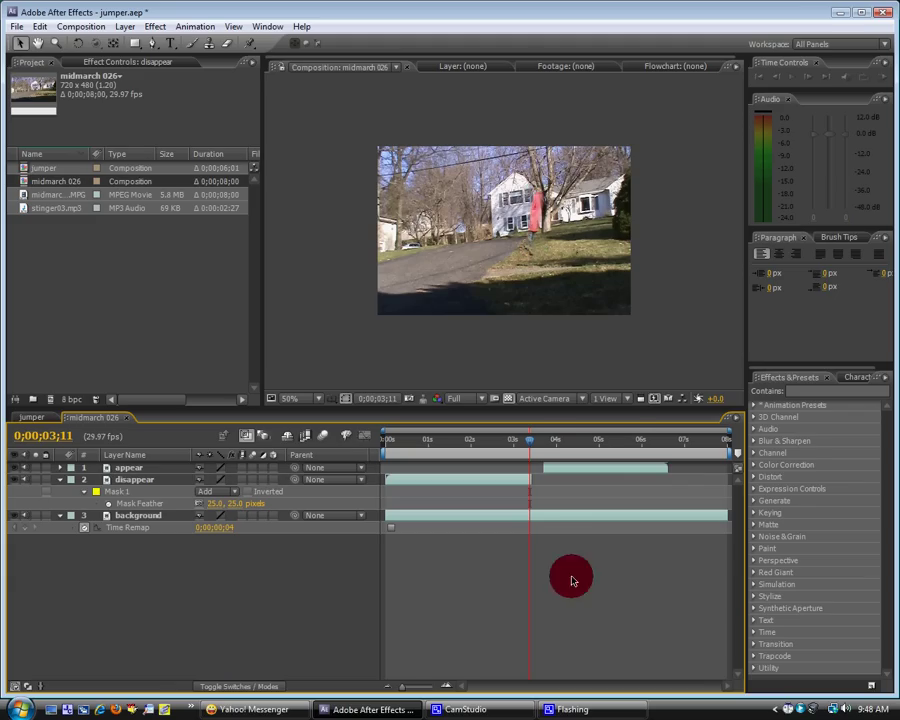
mouse_move(533, 442)
mouse_down()
mouse_move(508, 440)
mouse_move(532, 437)
mouse_move(520, 438)
mouse_up()
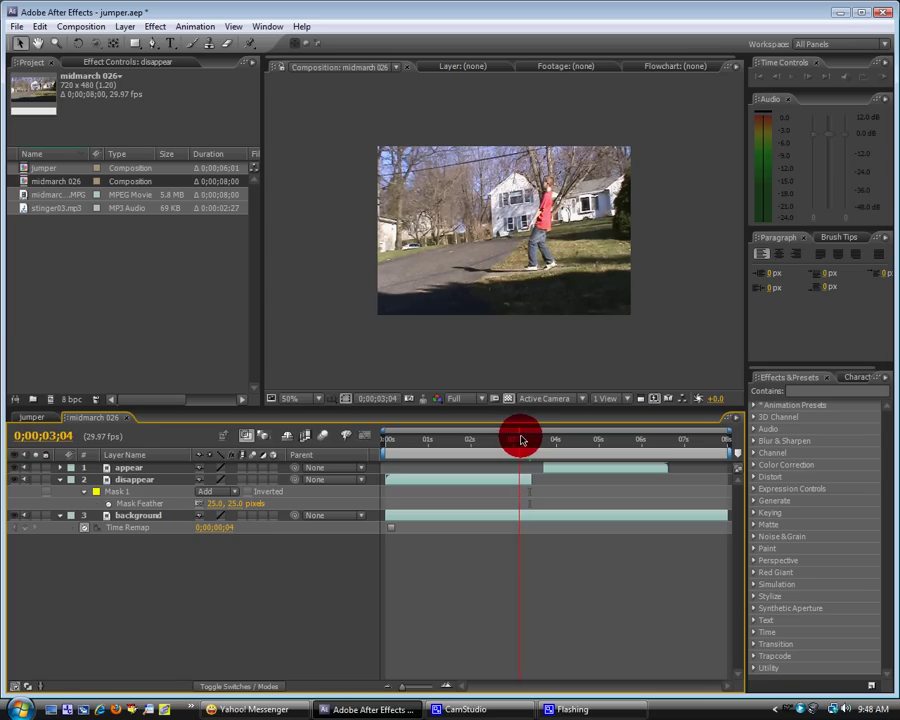
Add a Mesh Warp effect (7 rows, 7 columns, Quality 8) to the disappear layer
click(131, 479)
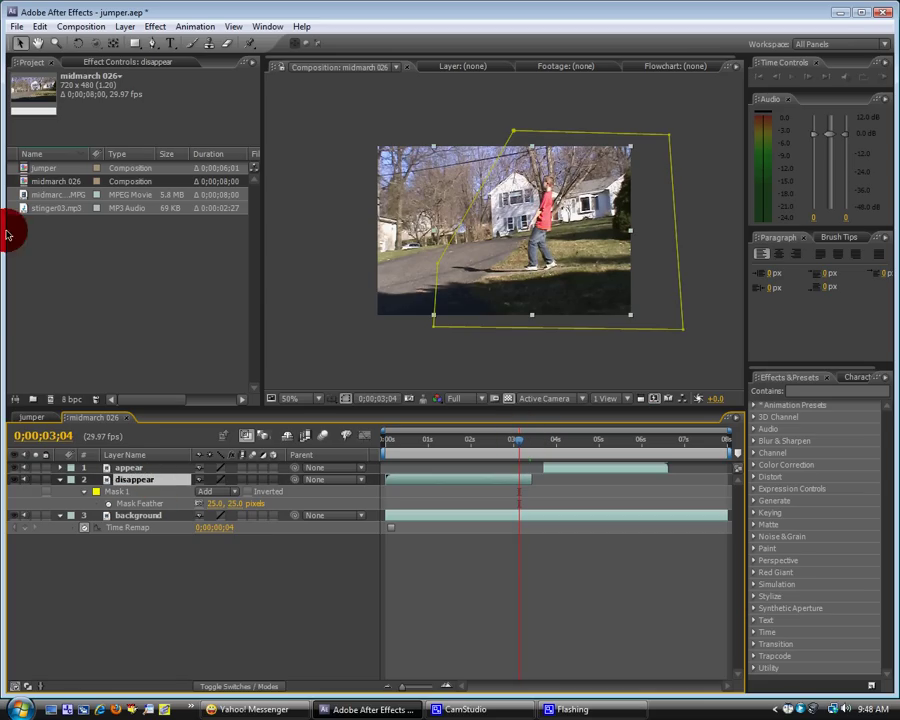
click(153, 27)
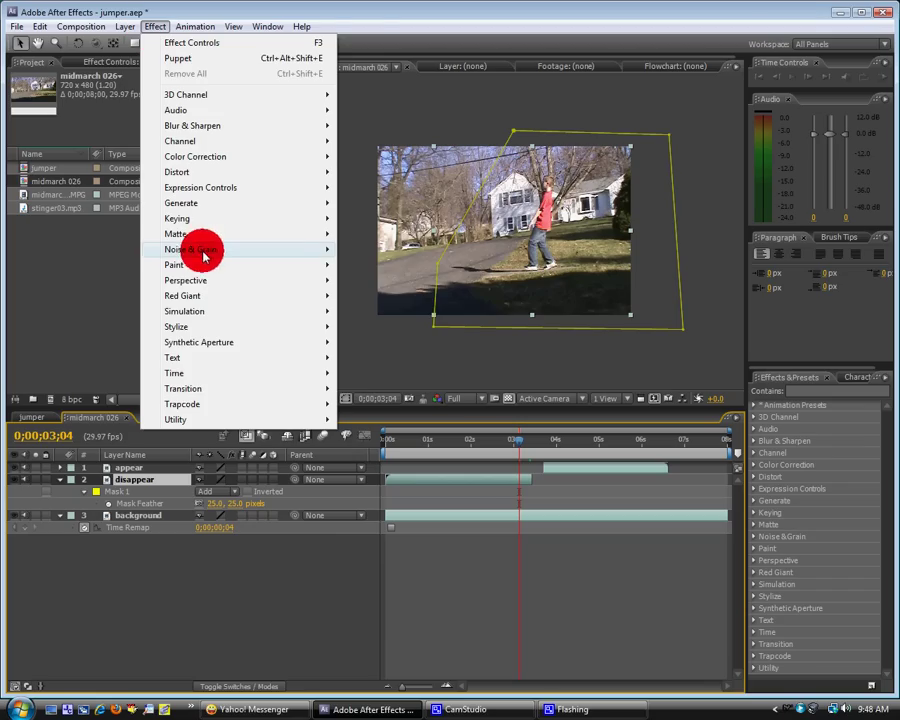
mouse_move(227, 173)
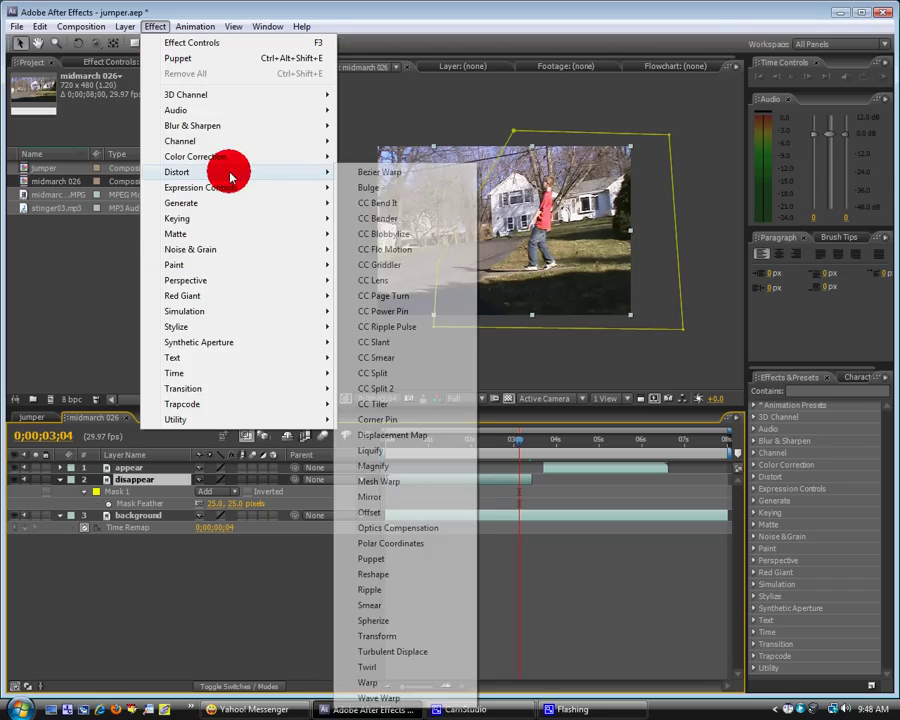
click(420, 482)
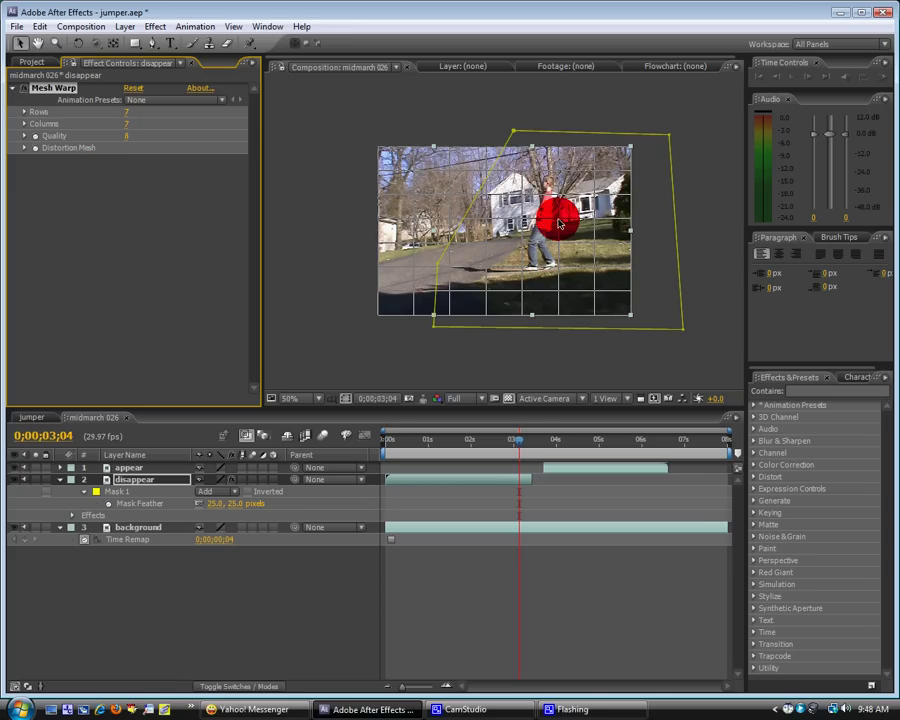
click(559, 222)
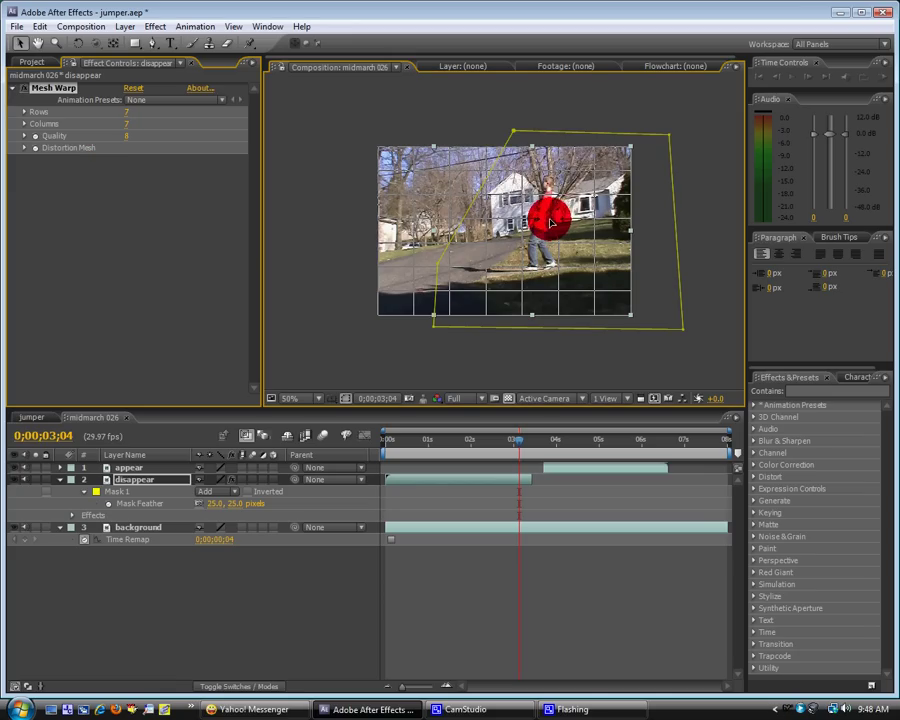
click(541, 224)
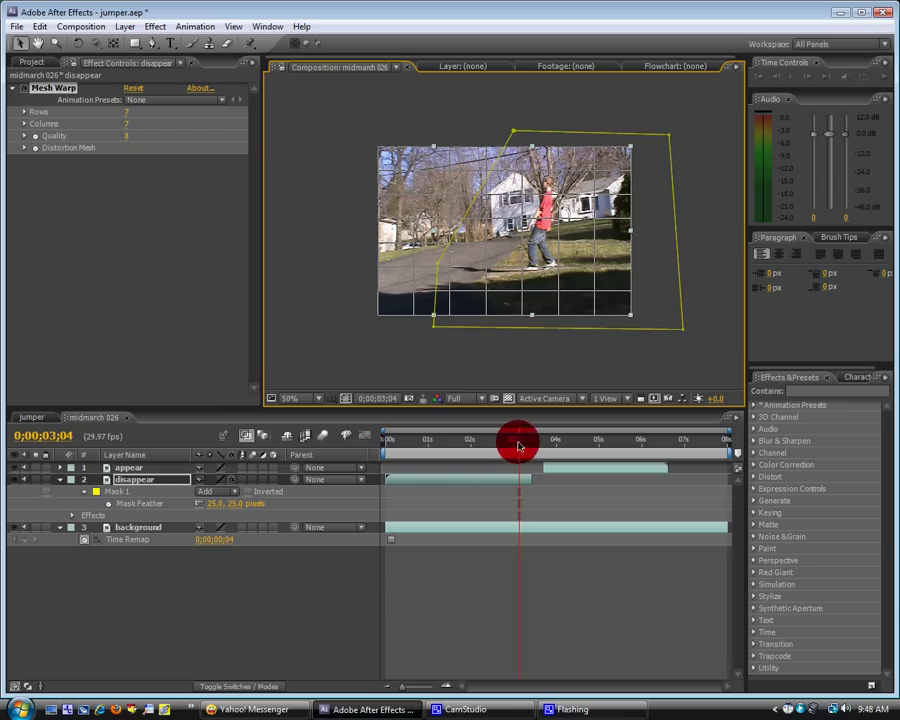
Keyframe the Distortion Mesh and pull a mesh point up at 0;00;03;11 to stretch the actor
drag(522, 446, 527, 446)
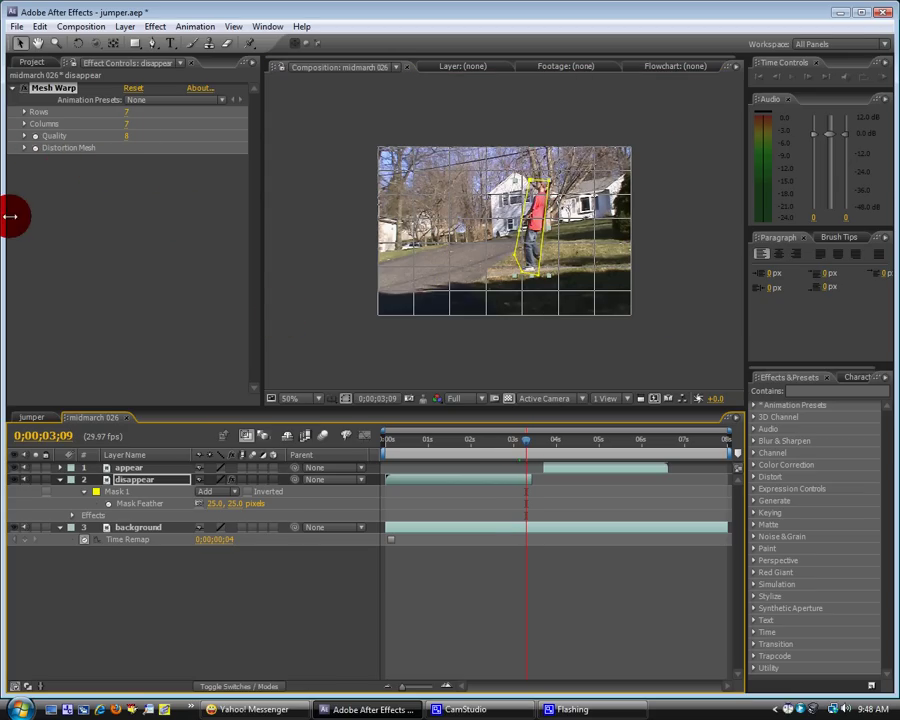
click(37, 154)
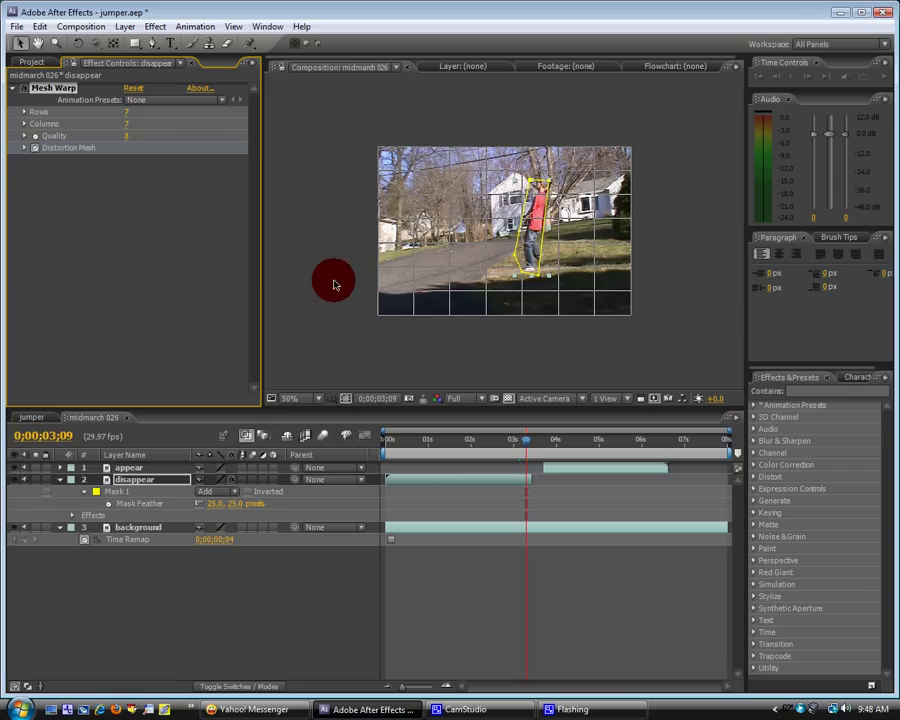
drag(522, 448, 531, 444)
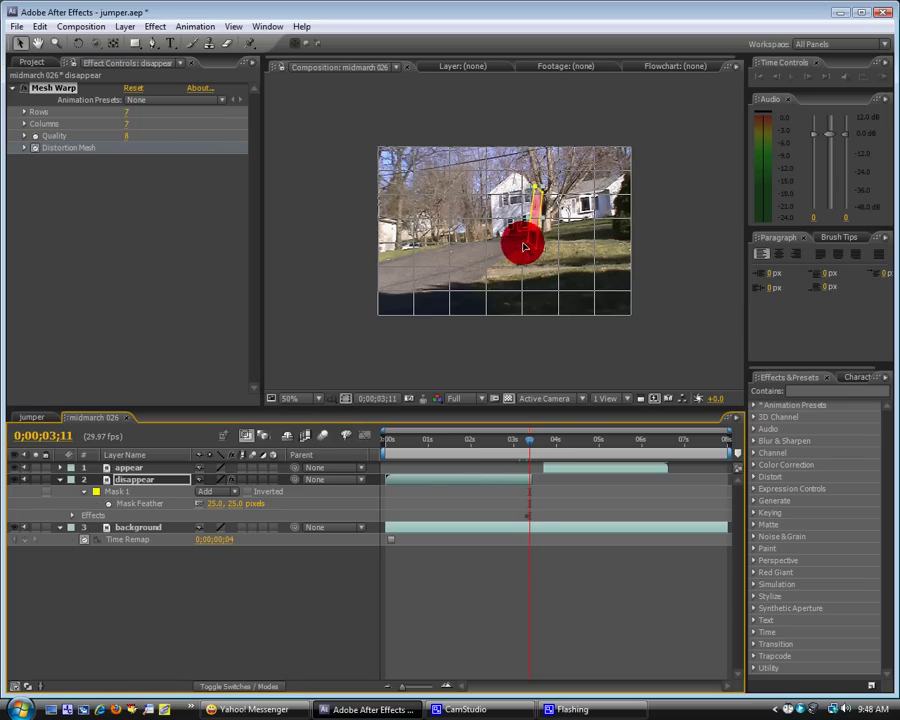
drag(524, 247, 528, 201)
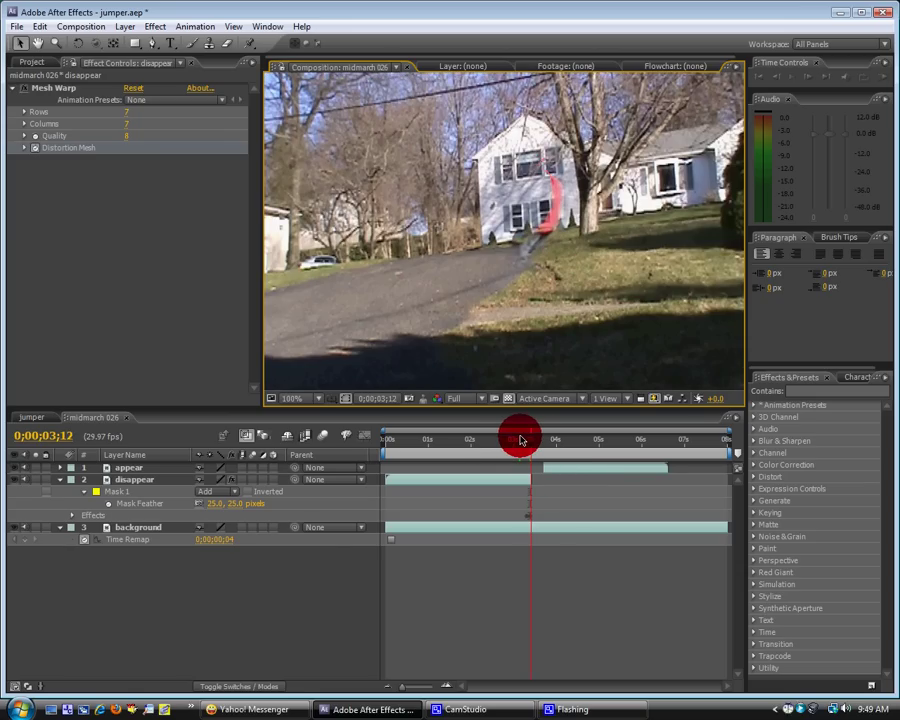
Preview the vanishing warp through 0;00;03;22, then return to the jumper composition
drag(520, 436, 549, 443)
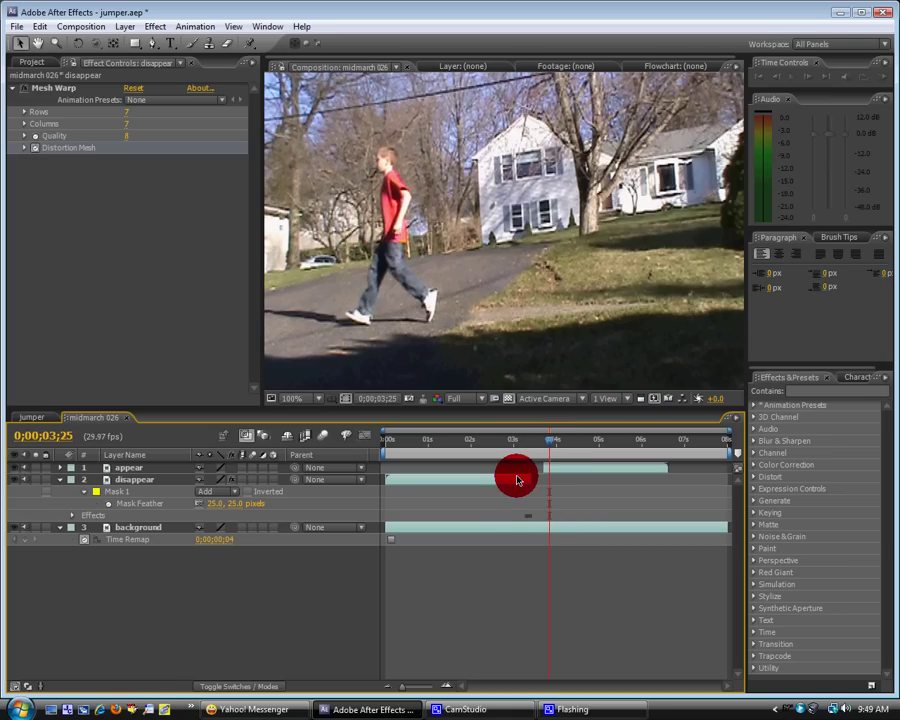
drag(544, 442, 597, 446)
click(31, 417)
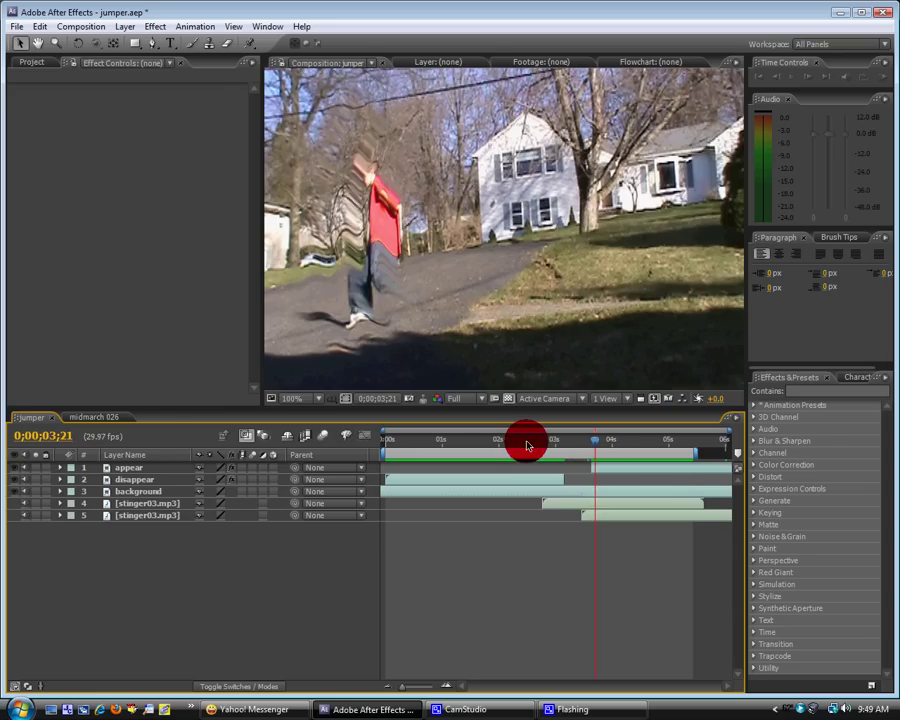
Go back to midmarch 026, collapse the disappear and background layer properties, and select appear
click(98, 416)
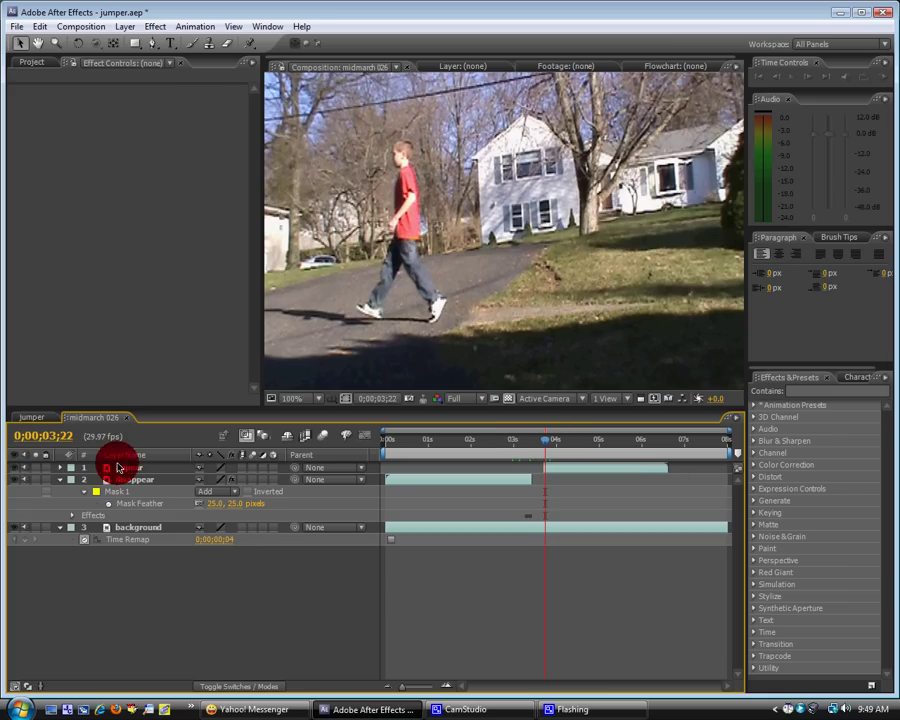
click(60, 480)
click(60, 491)
click(130, 470)
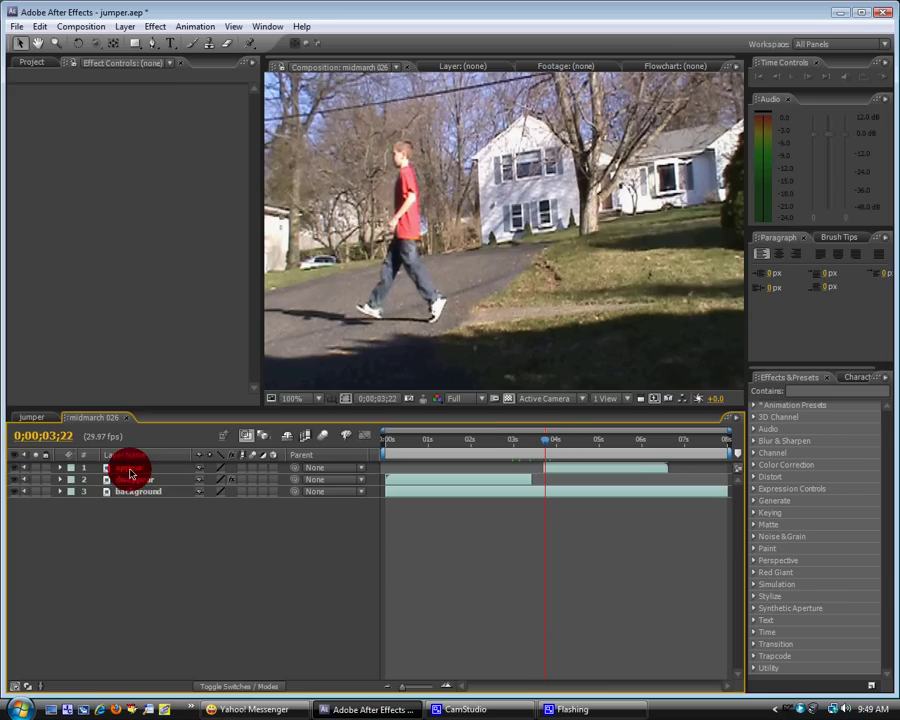
scroll(445, 250, down, 2)
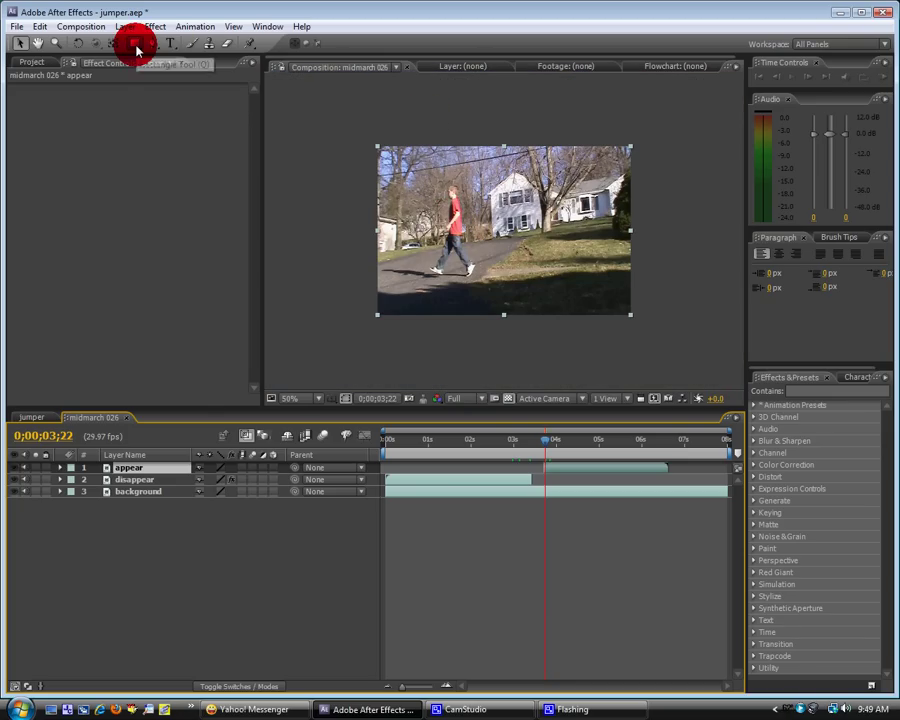
Draw an ellipse Mask 1 around the actor on the appear layer and show its mask properties
drag(137, 50, 203, 78)
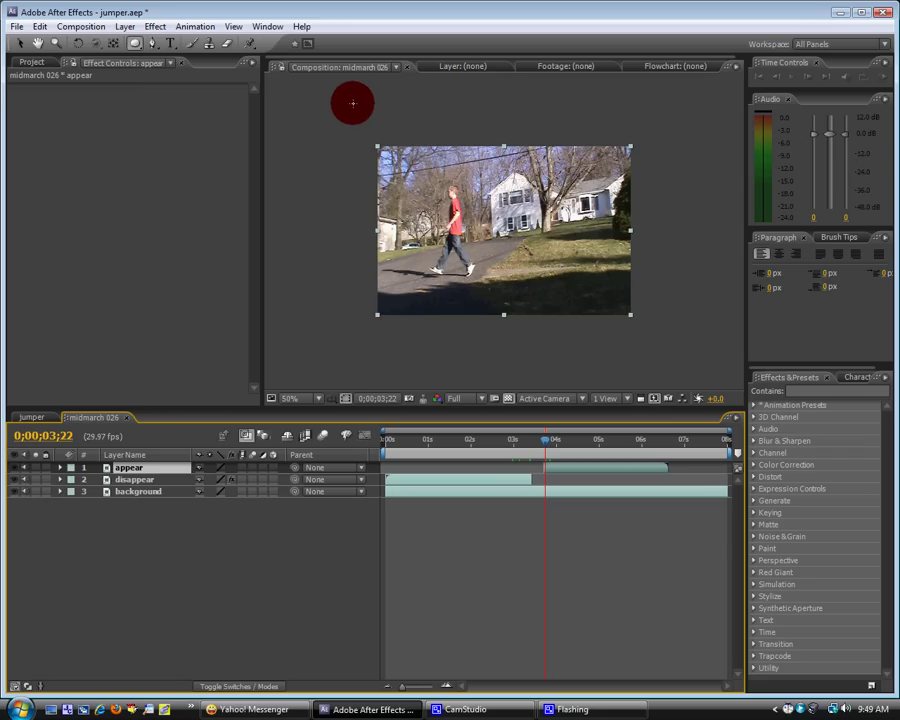
mouse_move(354, 100)
mouse_down()
mouse_move(436, 221)
mouse_move(510, 360)
mouse_up()
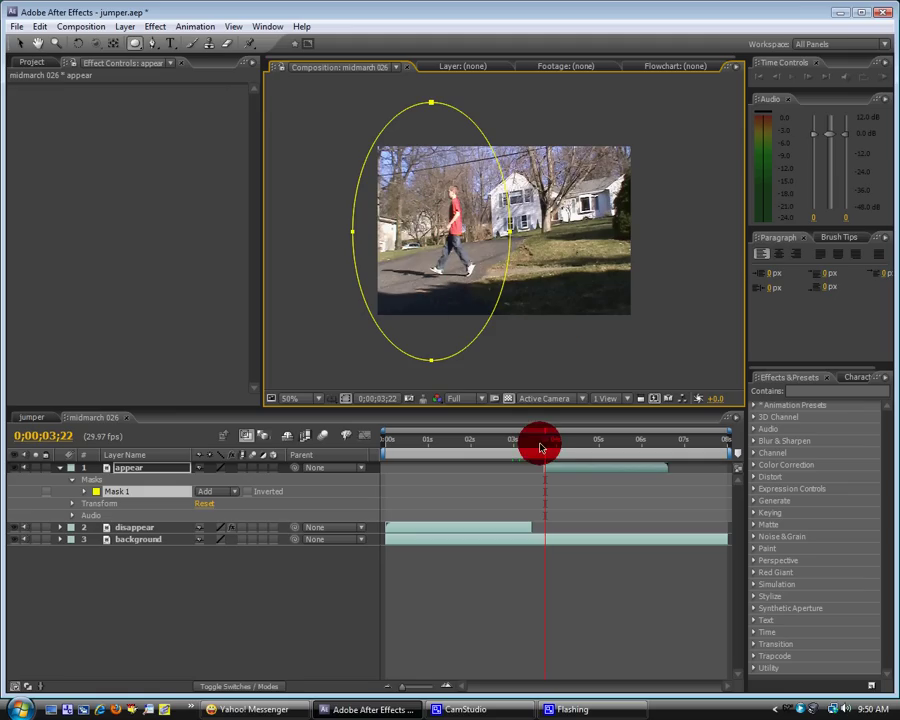
click(140, 470)
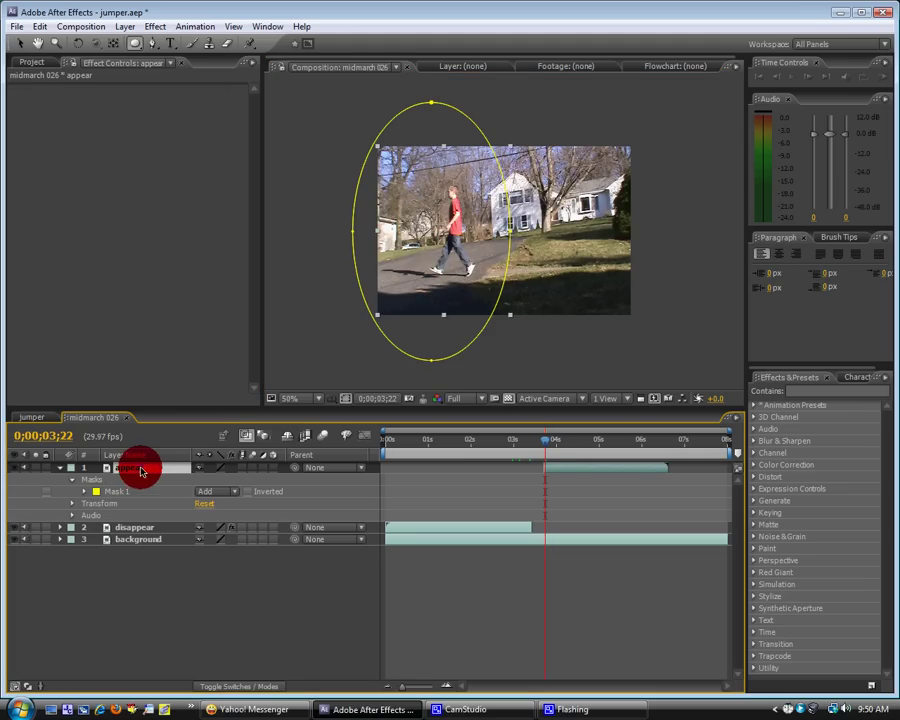
key(m)
key(m)
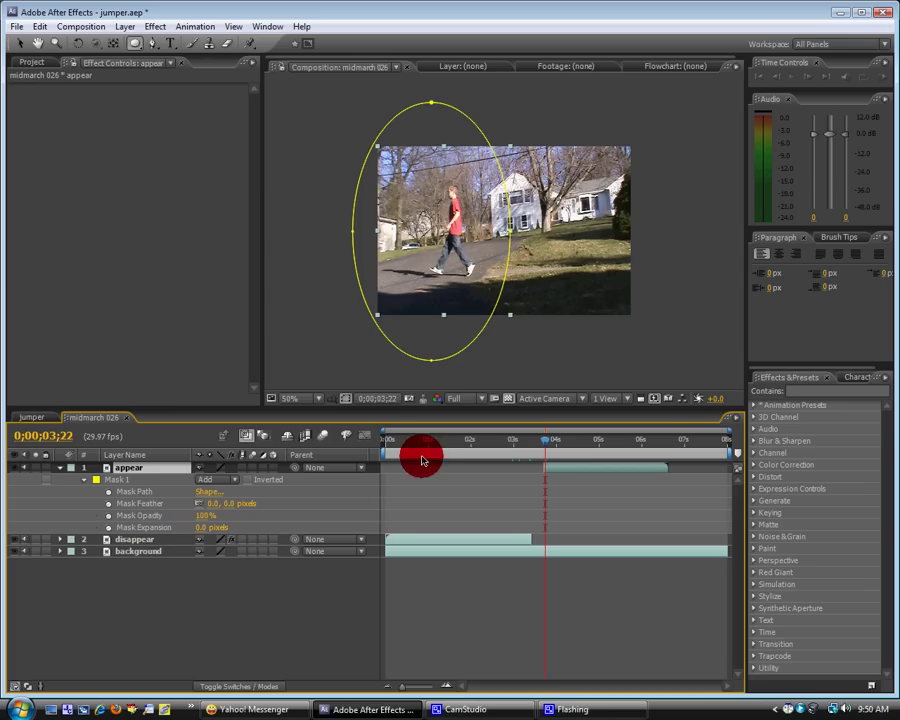
Keyframe the appear mask's expansion from -247 px at 3;22 to 0 px, with 25 px feather, checking the reveal
click(107, 528)
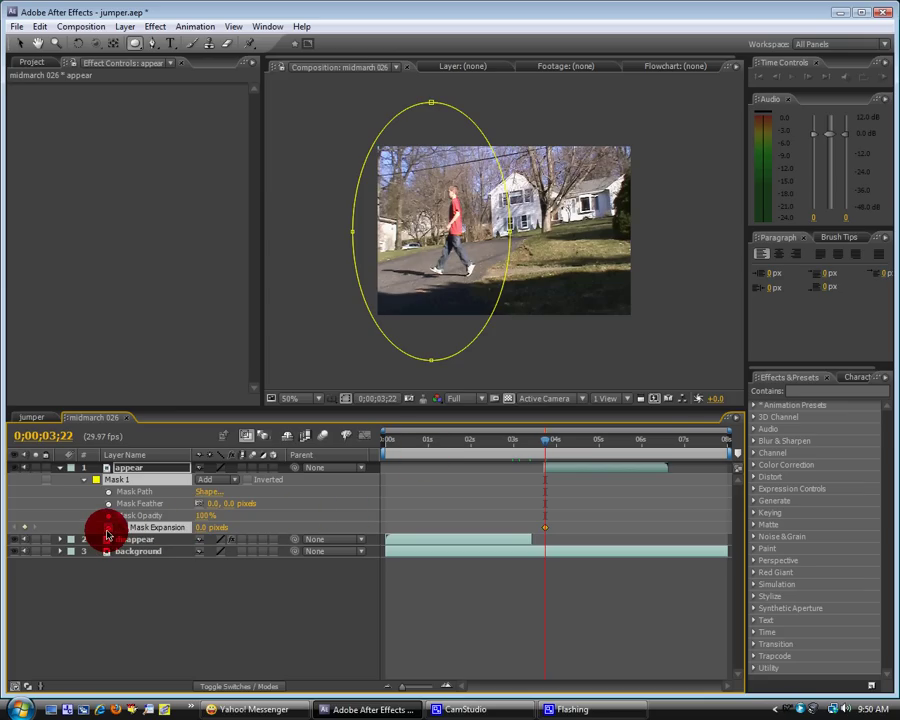
mouse_move(200, 532)
mouse_down()
mouse_move(134, 537)
mouse_move(215, 528)
mouse_move(111, 537)
mouse_up()
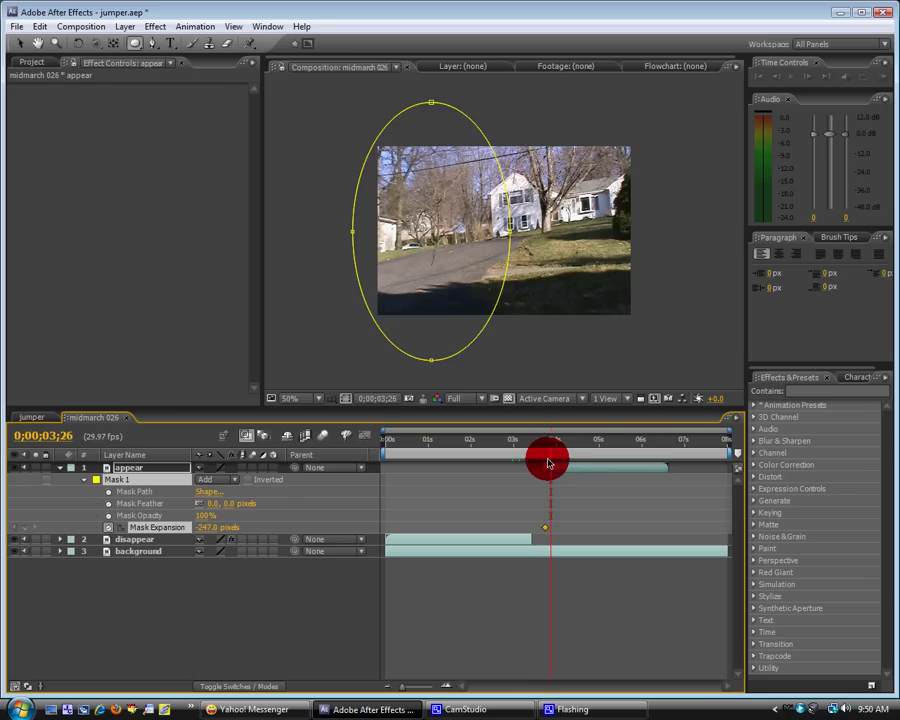
click(202, 530)
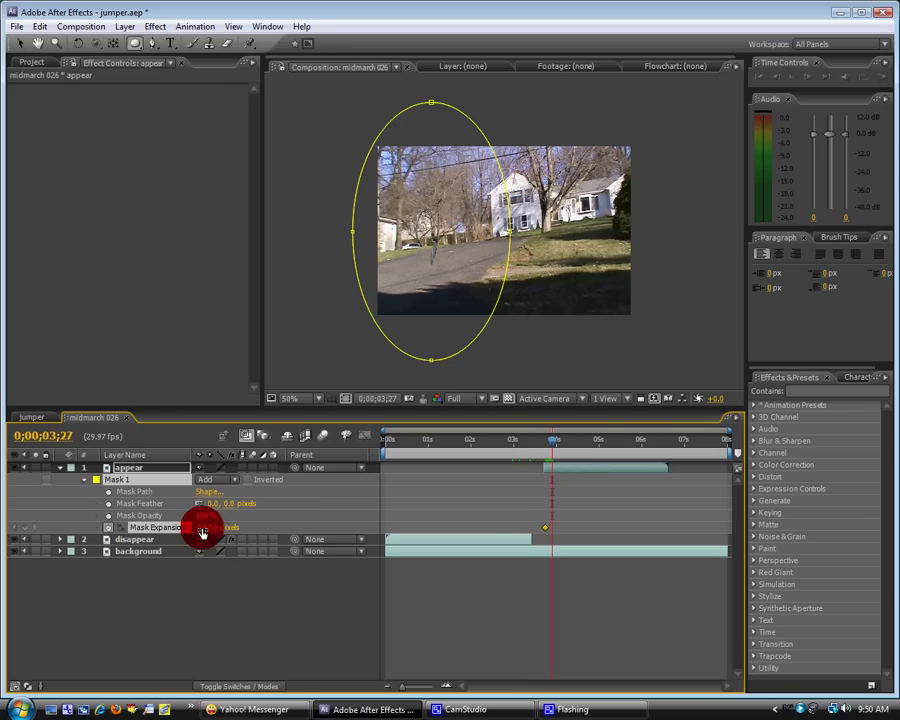
text(0)
key(Return)
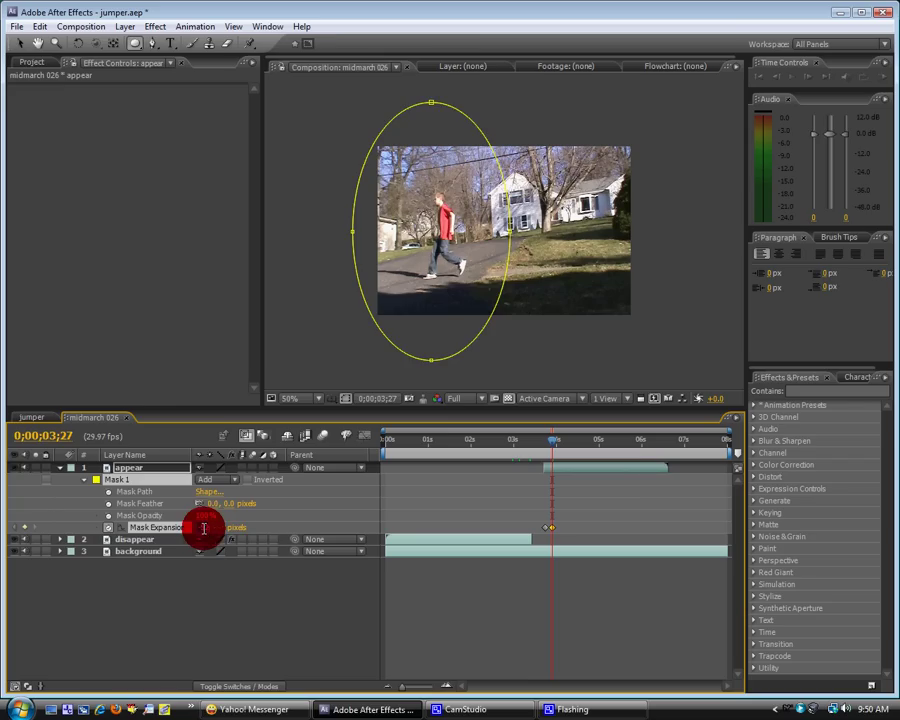
click(211, 590)
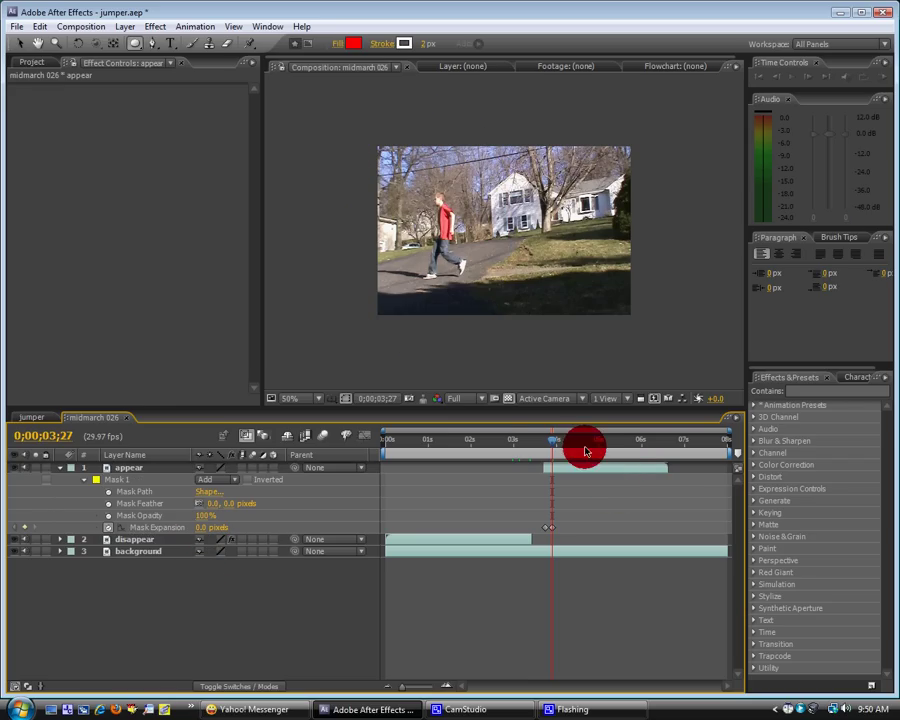
drag(585, 451, 554, 440)
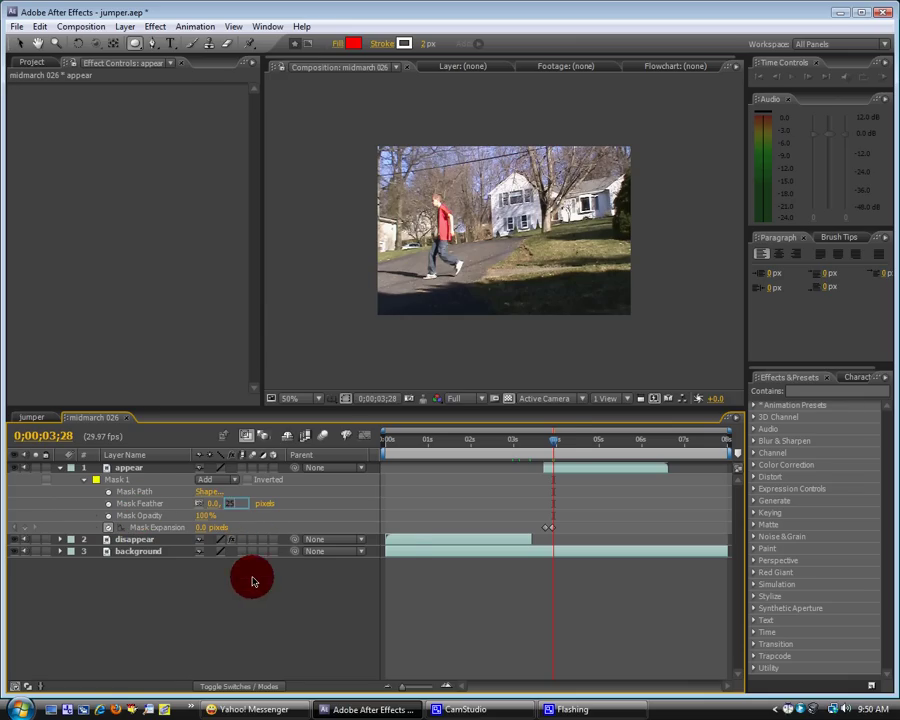
drag(549, 444, 542, 448)
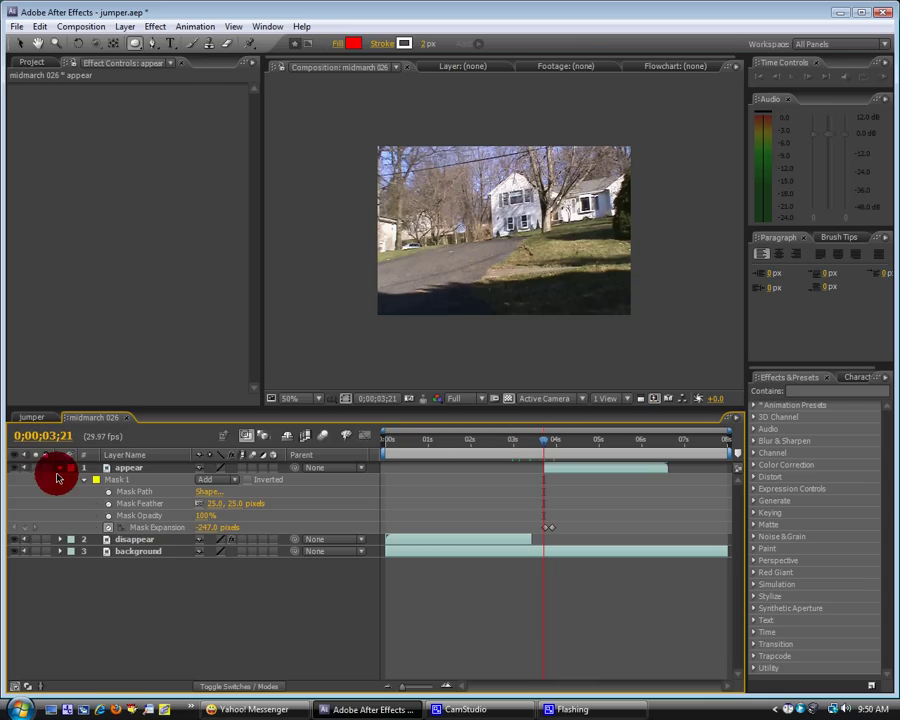
Apply Effect > Distort > Ripple to the appear layer
click(180, 467)
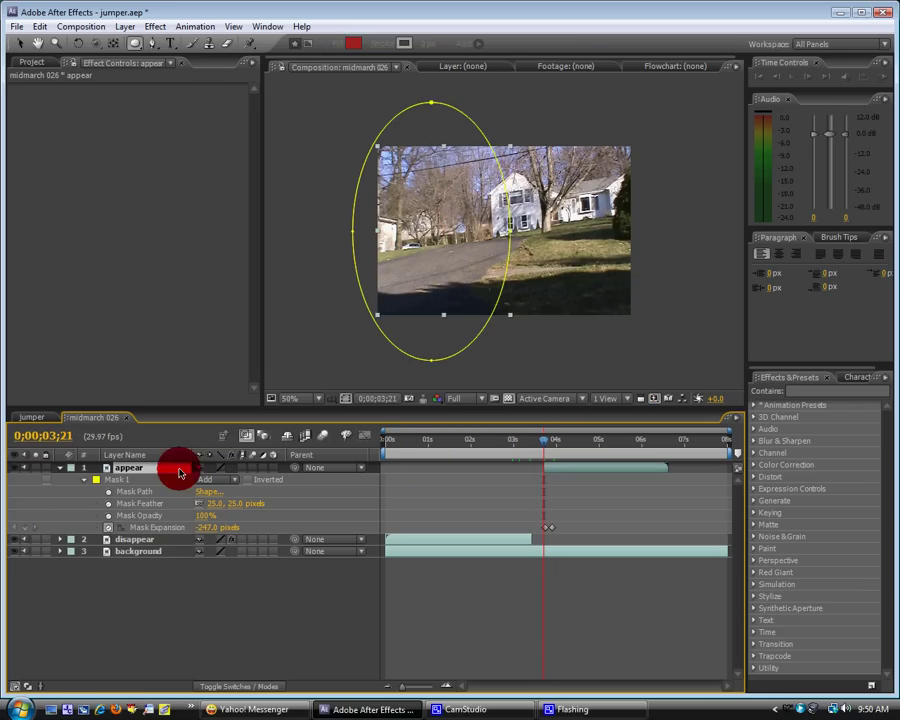
click(154, 28)
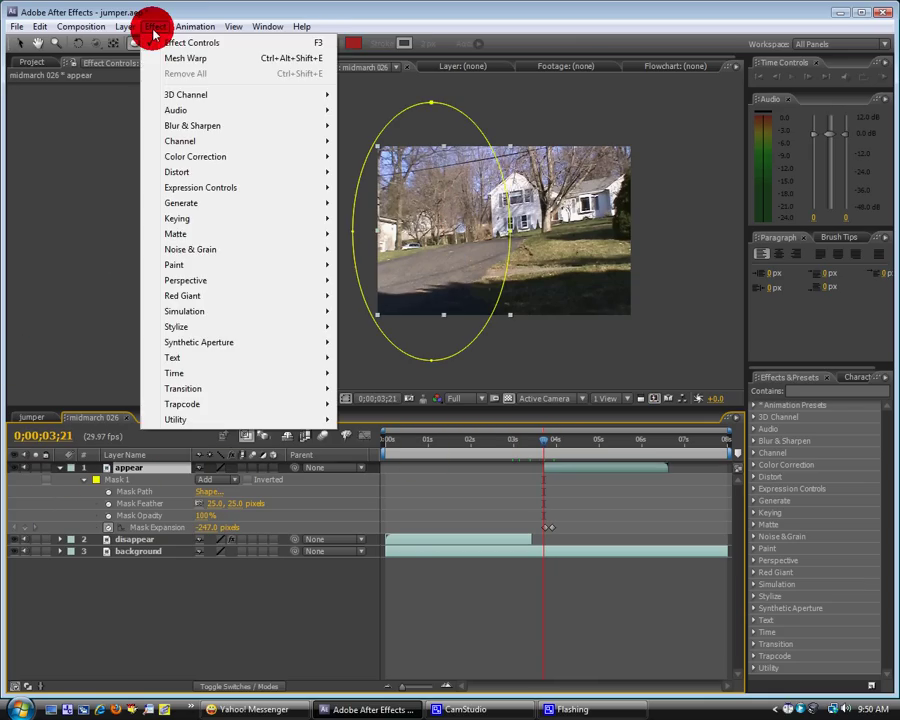
mouse_move(201, 172)
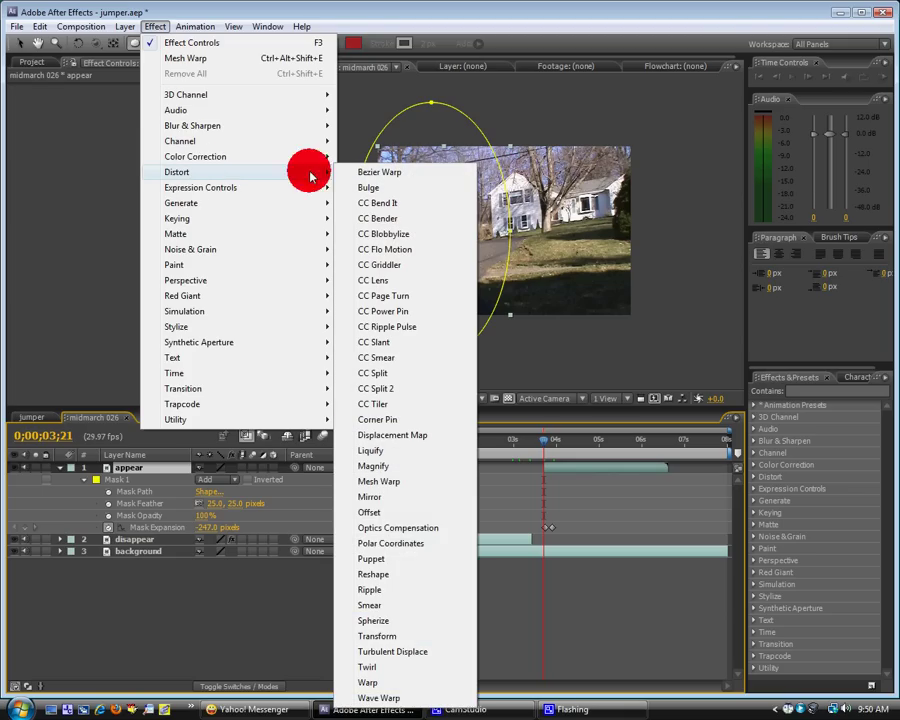
click(415, 591)
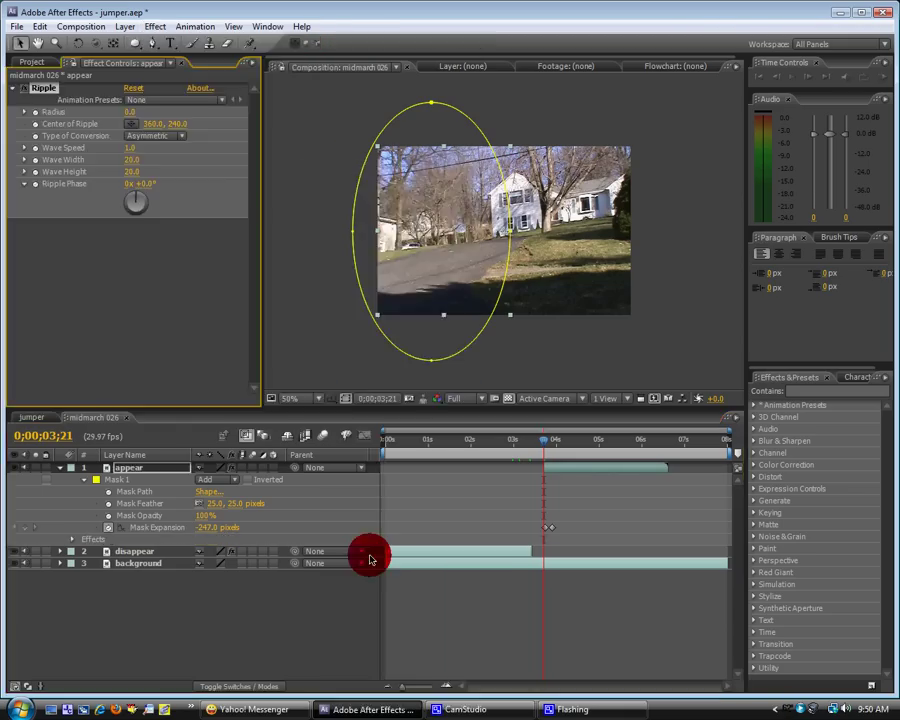
At 0;00;03;22, select the Ripple effect and the appear layer's Mask 1
click(546, 443)
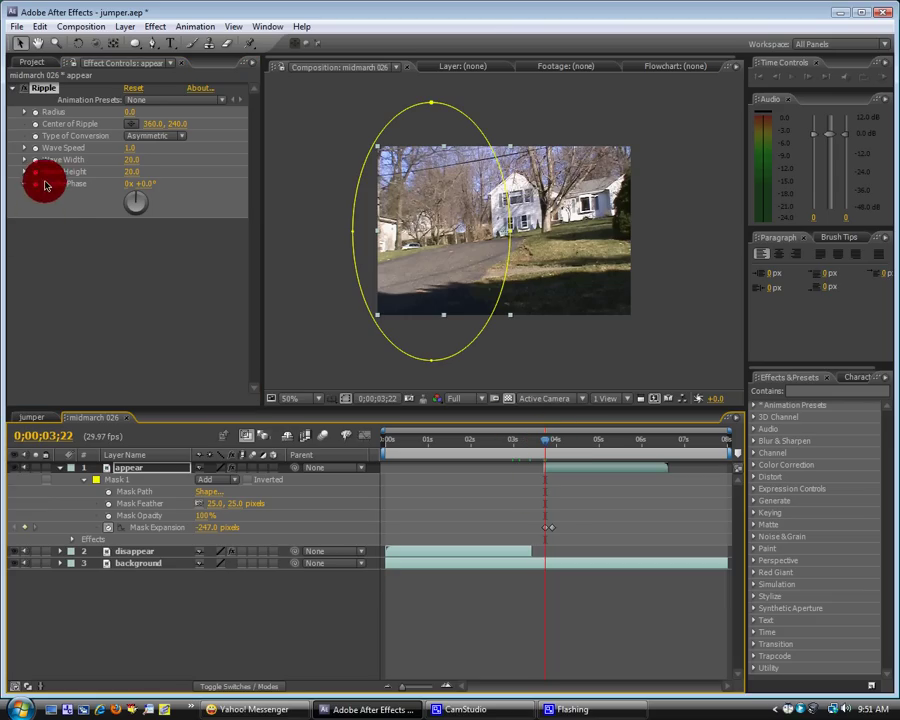
click(40, 88)
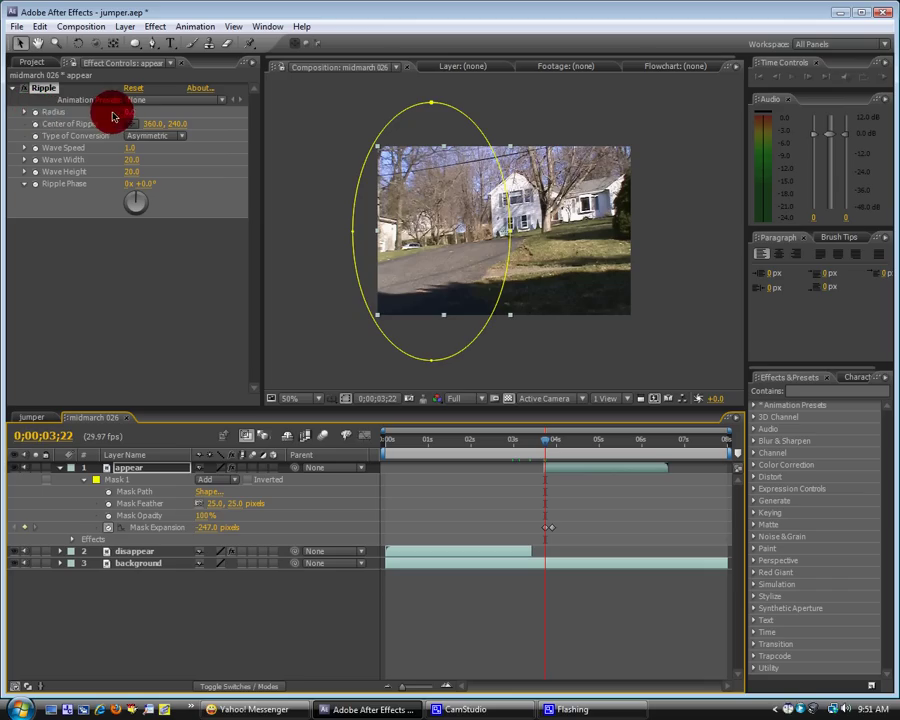
click(118, 172)
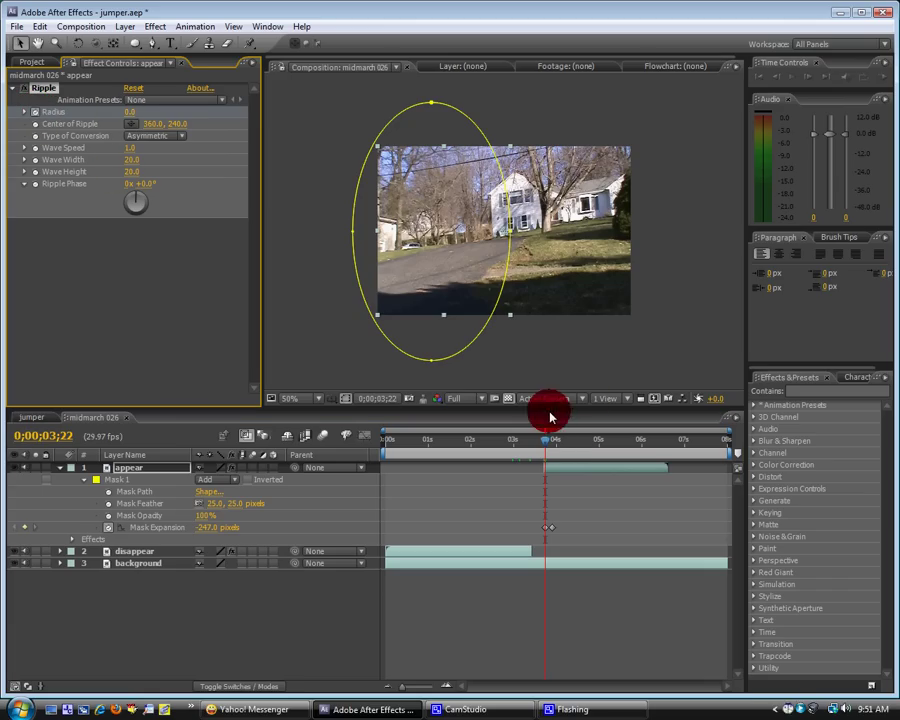
click(183, 478)
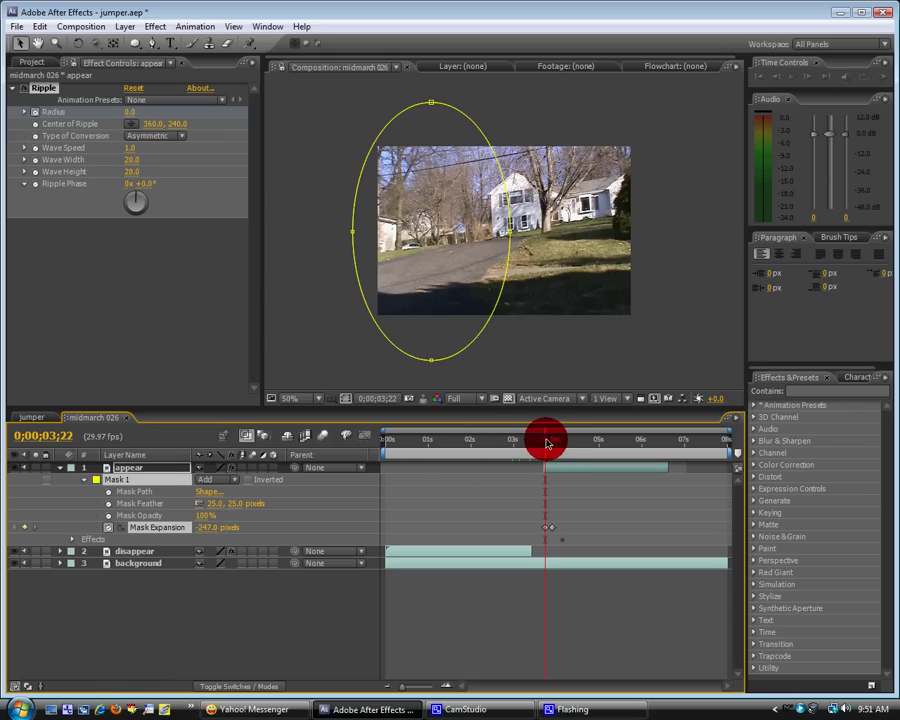
At 3;25, set Ripple Radius 39, Wave Speed 4.6, Wave Width 23.7, Wave Height 62, Phase 32°
drag(547, 443, 549, 443)
click(137, 141)
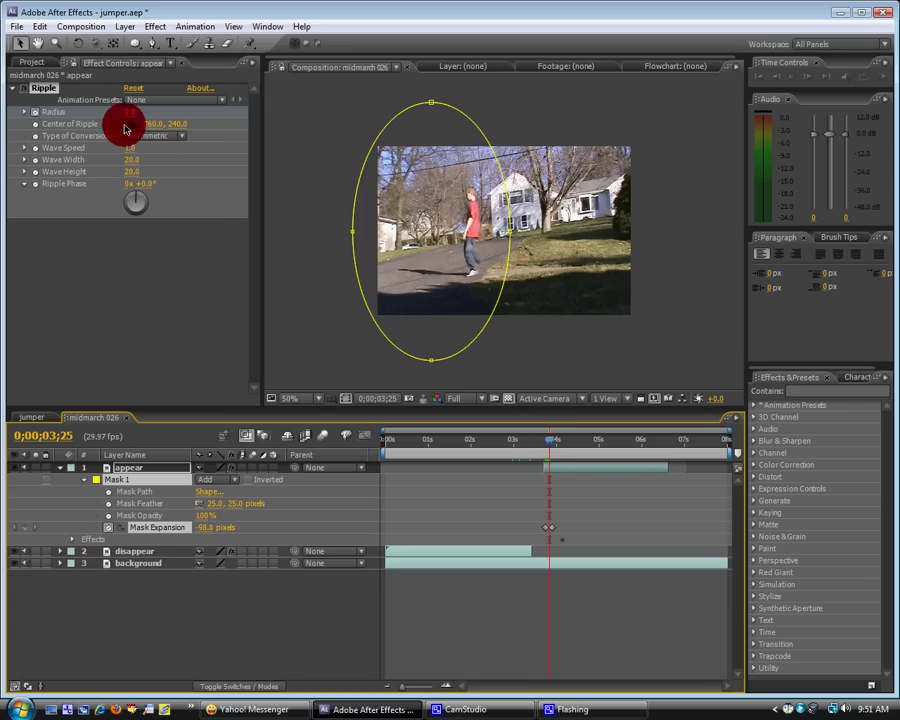
drag(133, 116, 205, 117)
click(132, 150)
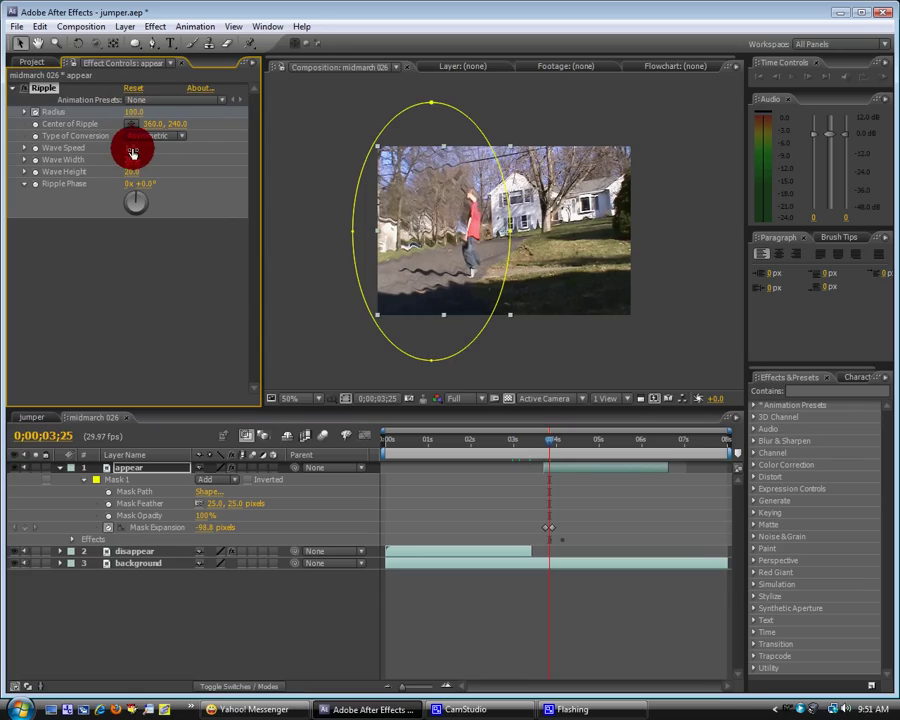
drag(130, 150, 168, 190)
click(133, 163)
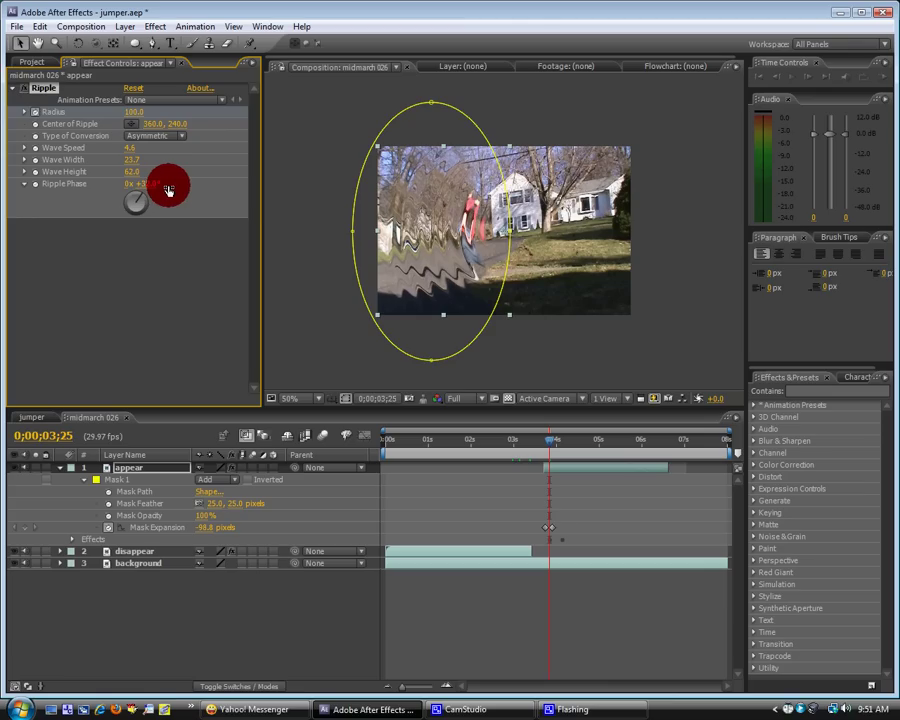
click(128, 121)
drag(131, 117, 191, 165)
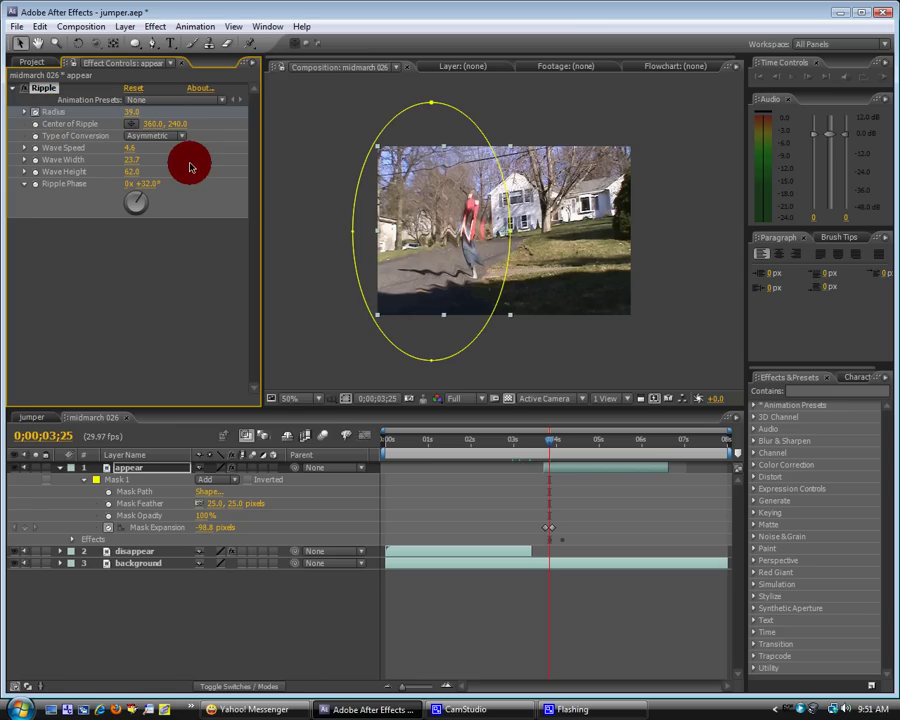
mouse_move(548, 428)
mouse_down()
mouse_move(565, 443)
mouse_move(542, 450)
mouse_move(546, 443)
mouse_move(532, 442)
mouse_move(554, 442)
mouse_up()
Hide the mask outline, collapse the mask properties, and scrub through the rippled reappearance to preview it
scroll(582, 305, up, 2)
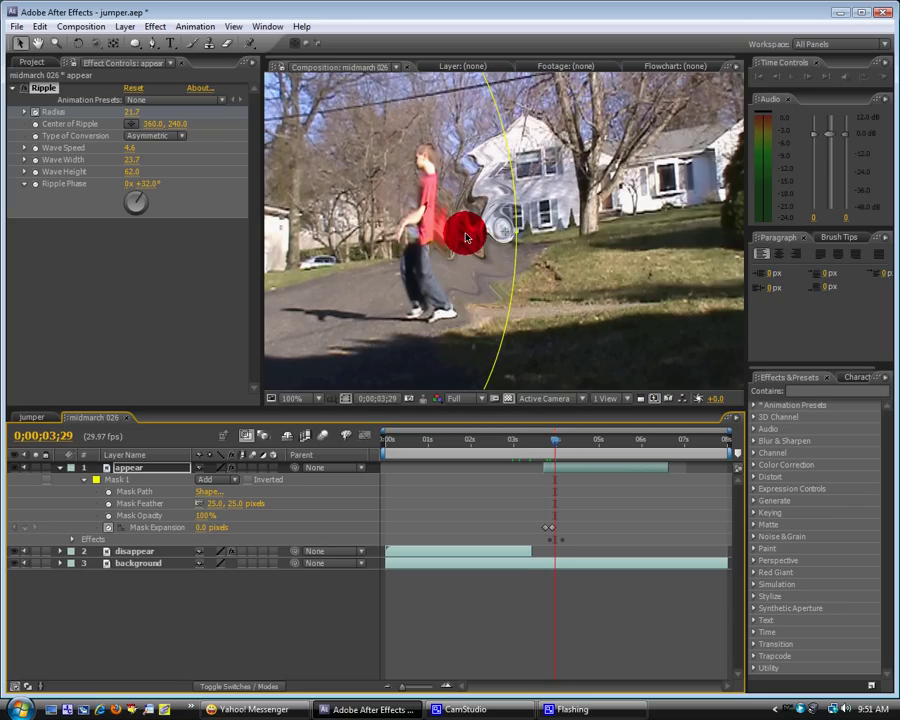
scroll(570, 336, down, 1)
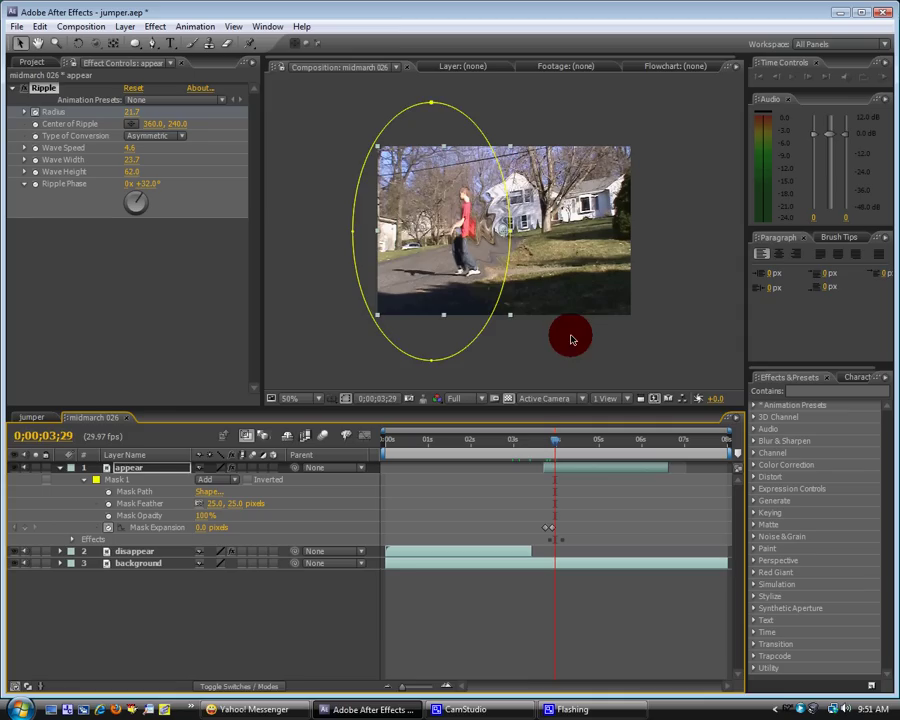
click(520, 348)
drag(556, 443, 538, 446)
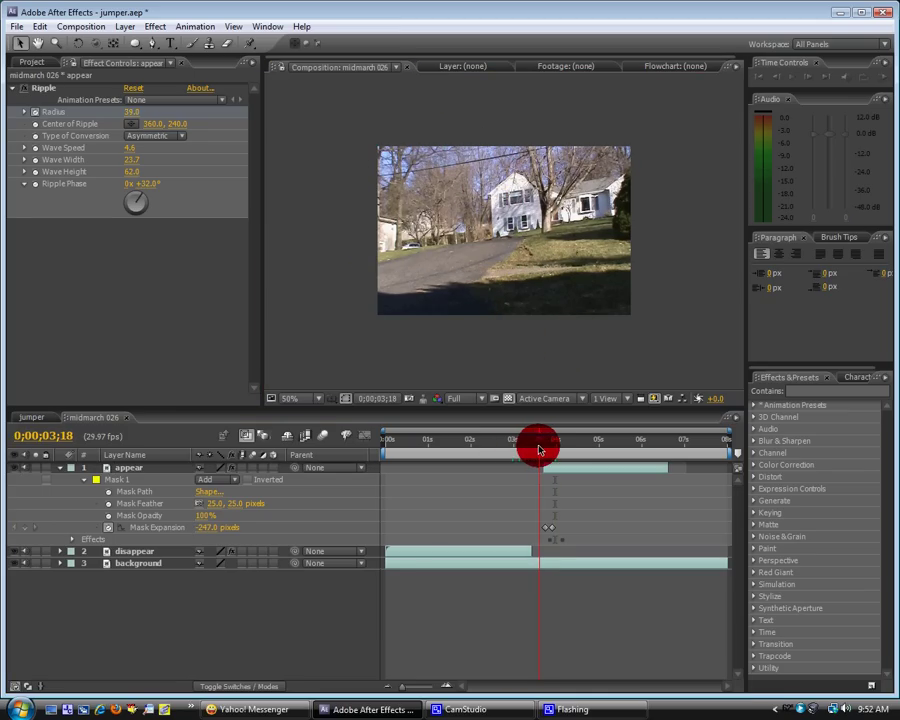
click(61, 469)
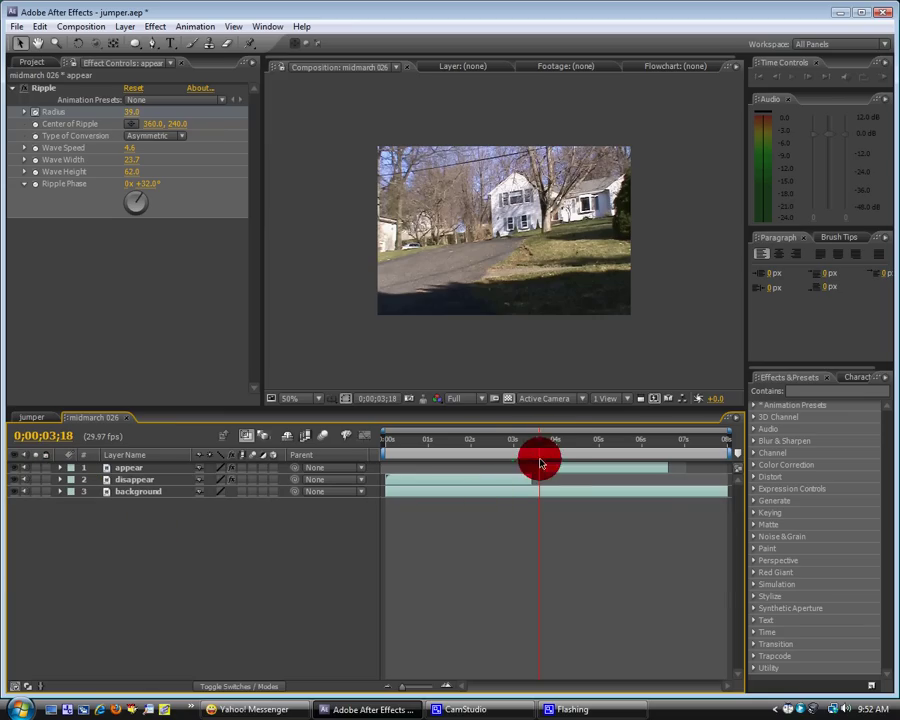
drag(532, 438, 556, 446)
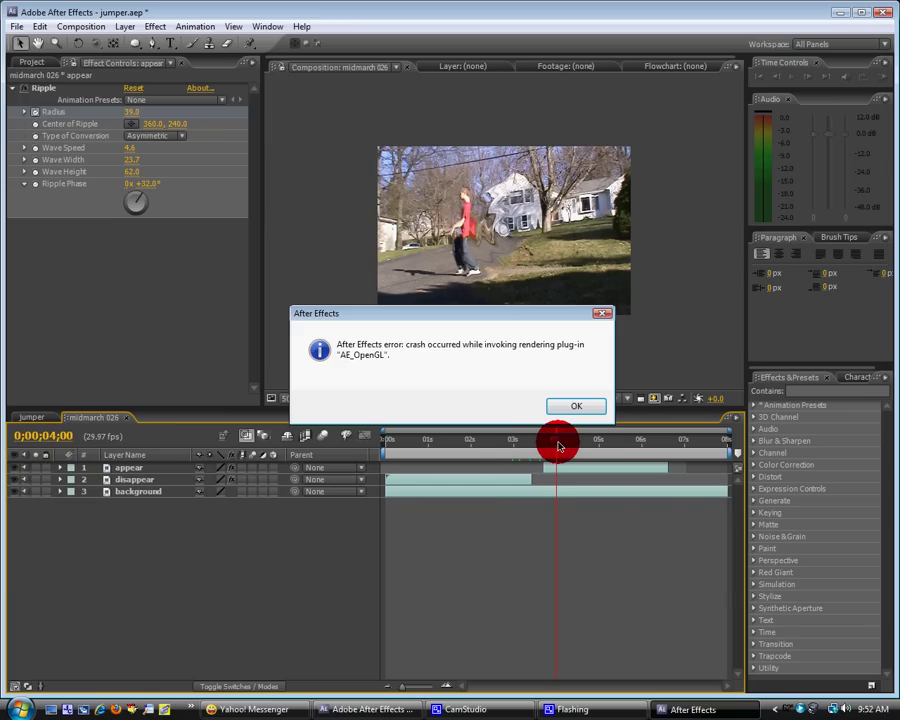